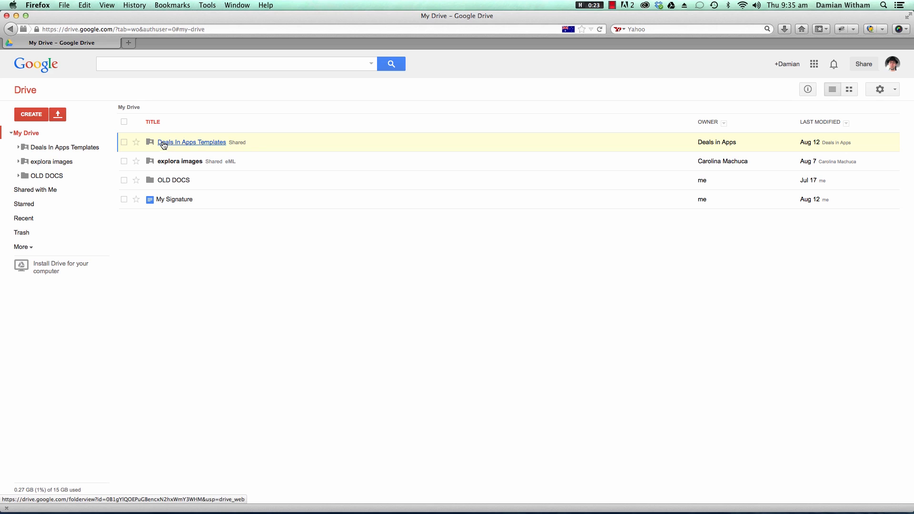
Make copies of DIA_Template_01, 02, 03 and 04 from the Deals In Apps Templates folder.
left_click(195, 142)
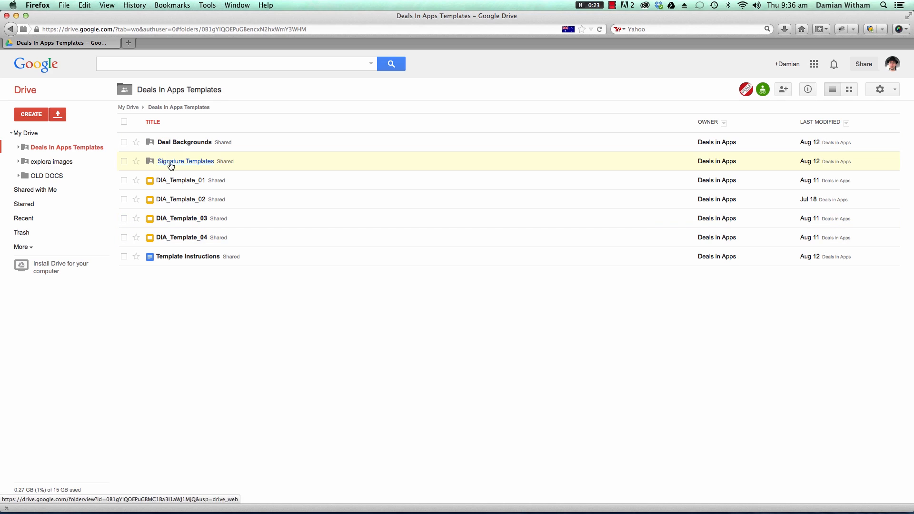
left_click(124, 180)
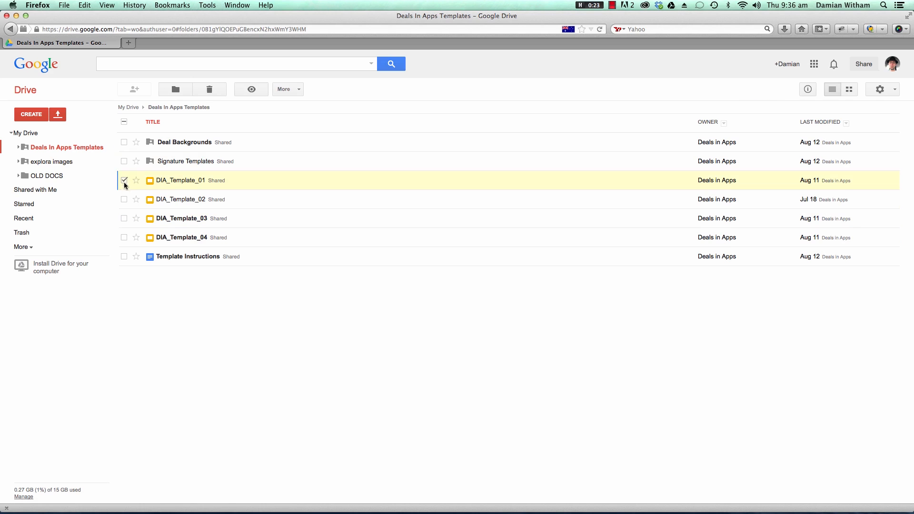
left_click(124, 200)
left_click(124, 219)
left_click(124, 237)
left_click(297, 95)
left_click(315, 190)
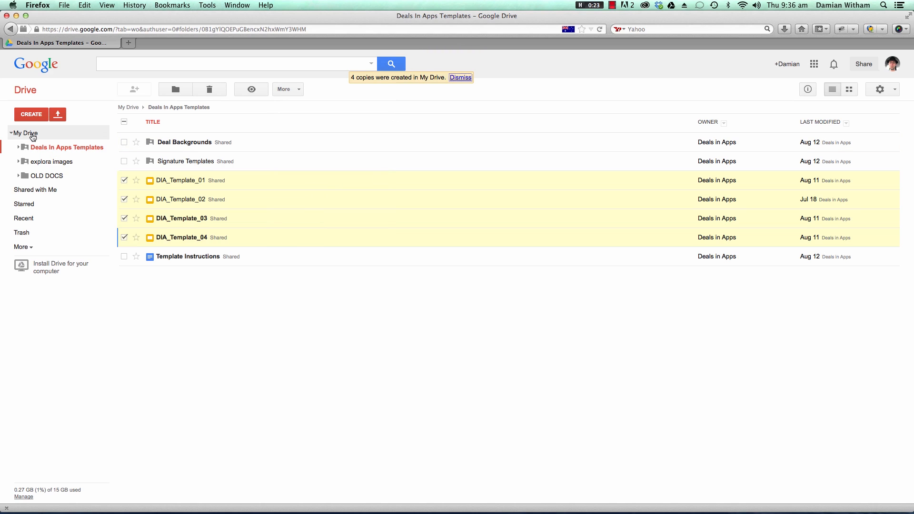
Move the four copied DIA templates in My Drive into a new folder named My Deals Templates.
left_click(36, 135)
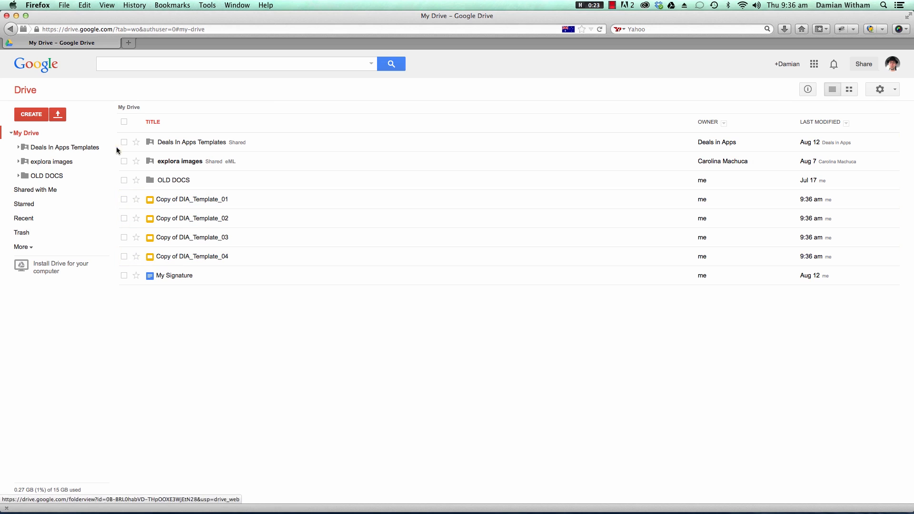
left_click(124, 199)
left_click(124, 218)
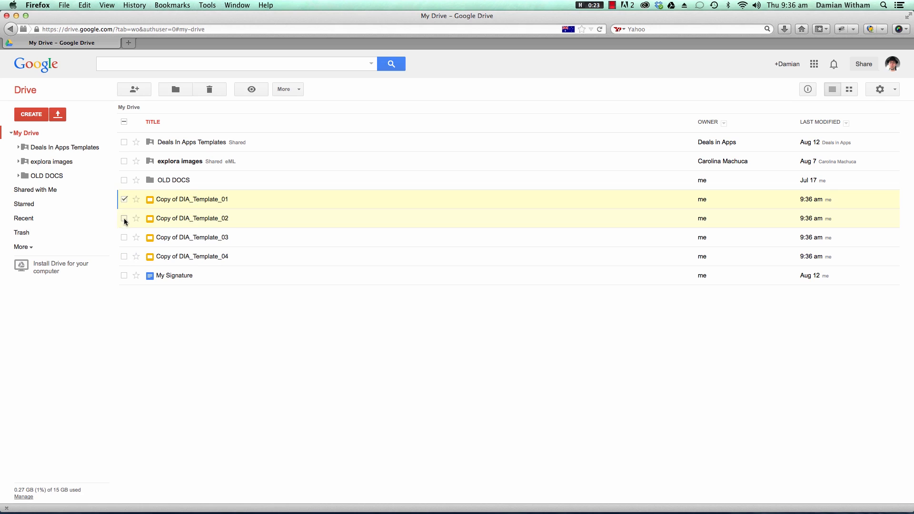
left_click(125, 238)
left_click(125, 257)
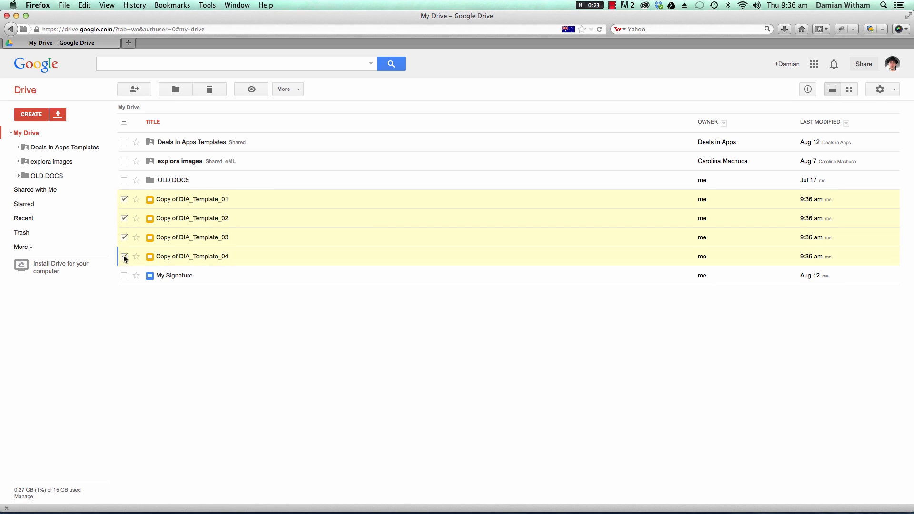
left_click(293, 89)
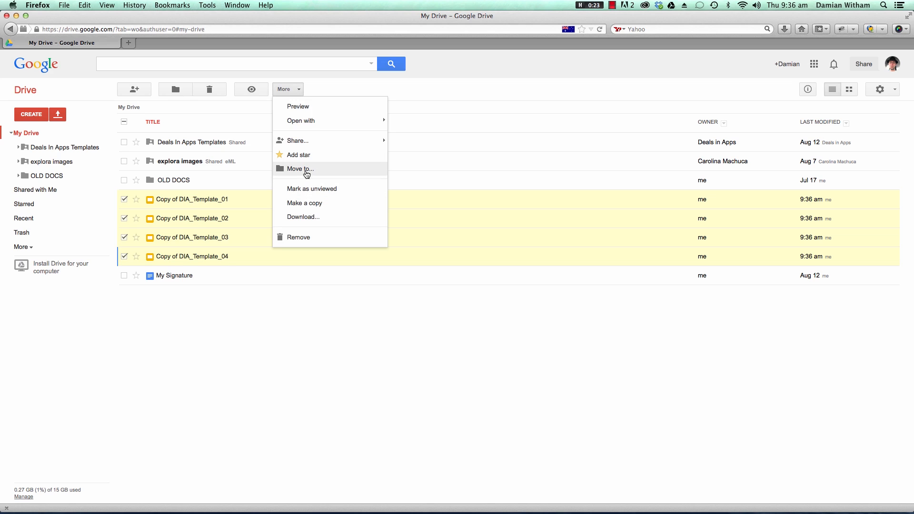
left_click(309, 170)
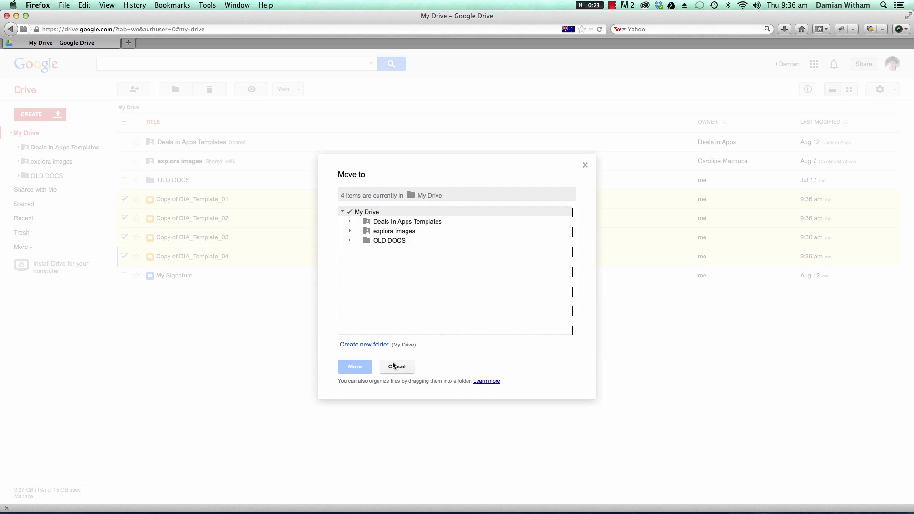
left_click(374, 344)
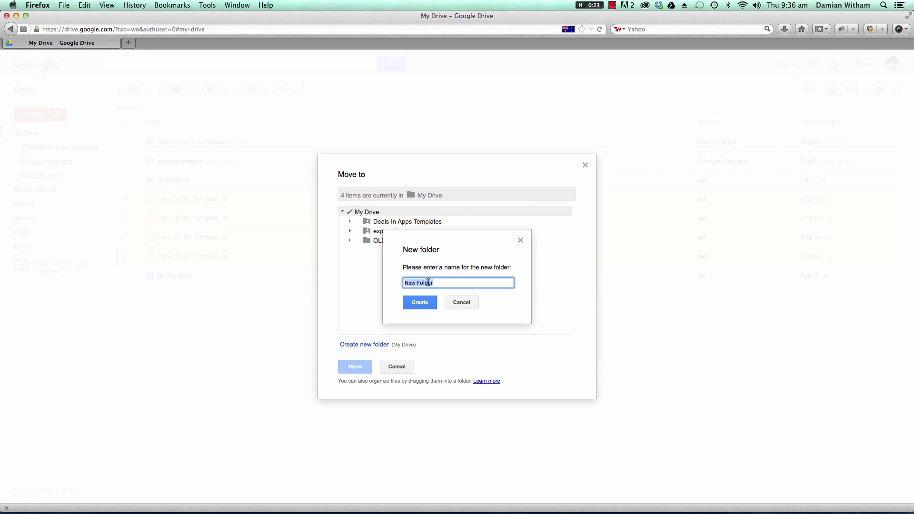
type("My Deals Templates")
left_click(420, 303)
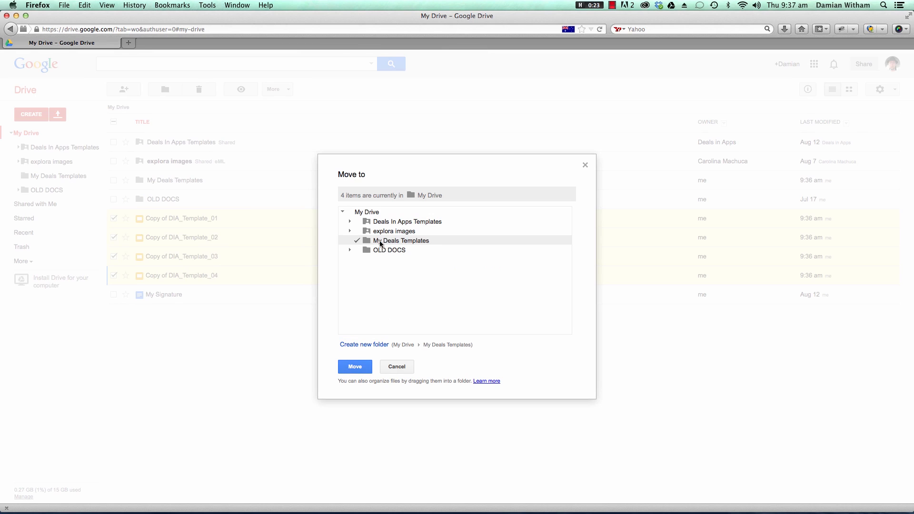
left_click(411, 239)
left_click(355, 365)
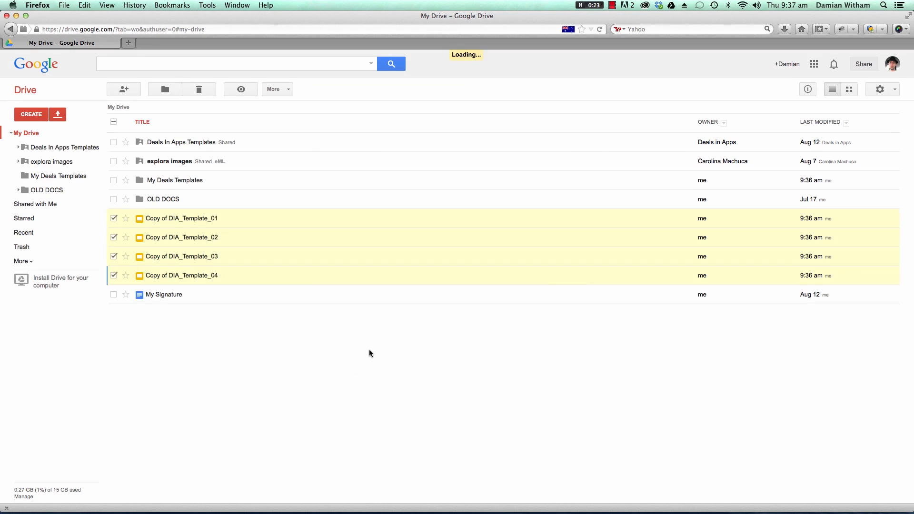
Open Copy of DIA_Template_01 from the My Deals Templates folder and view its second slide before returning to the first.
left_click(175, 180)
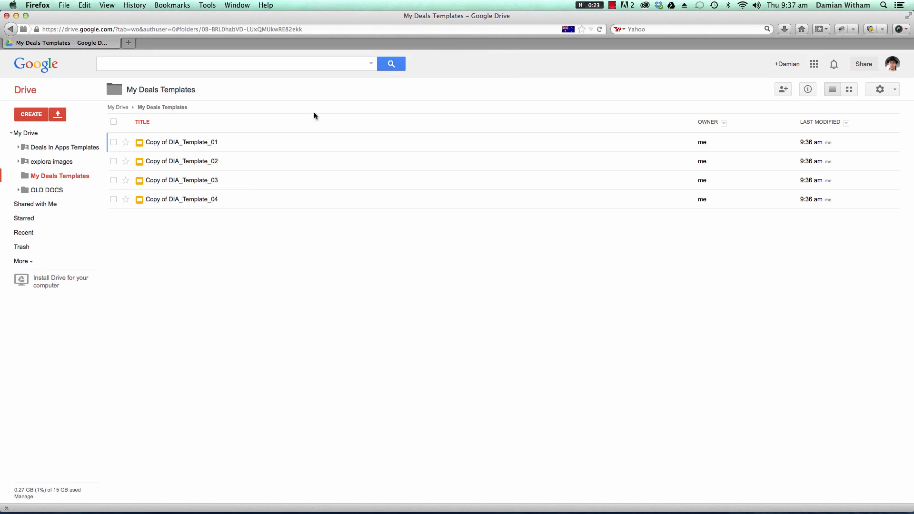
left_click(200, 143)
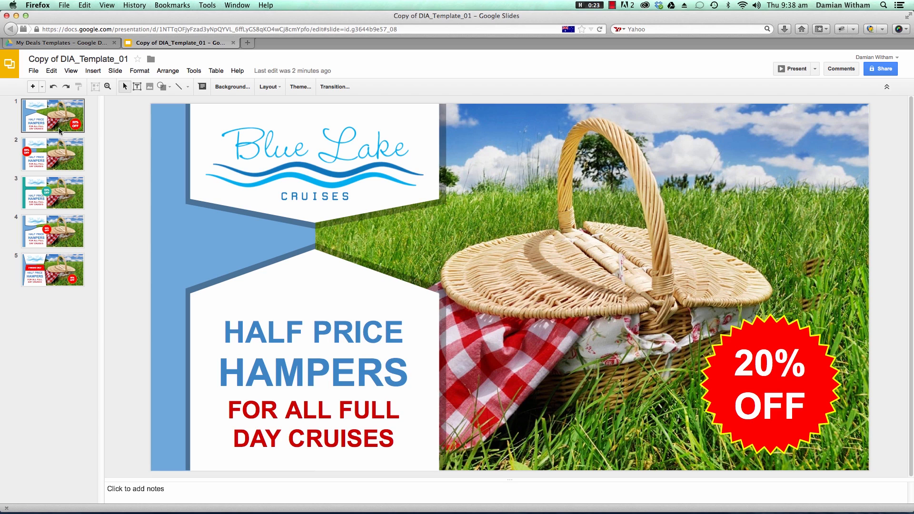
left_click(57, 157)
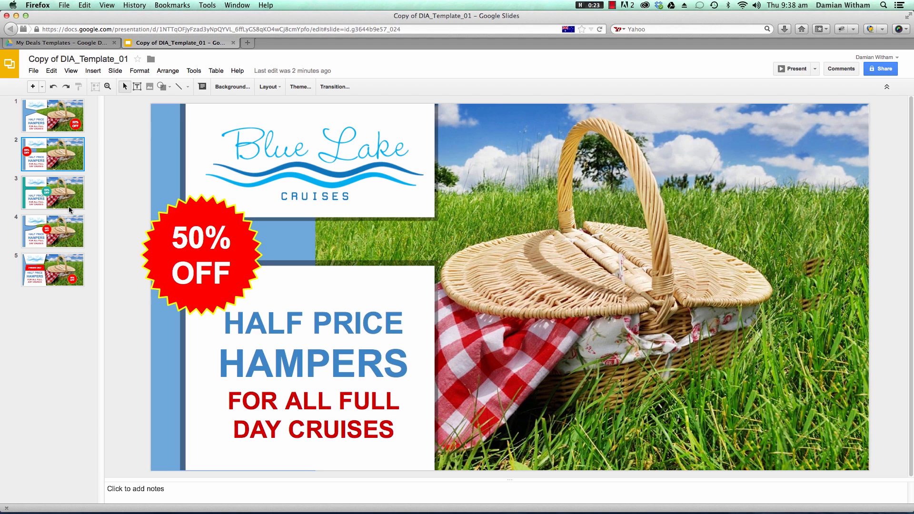
left_click(60, 118)
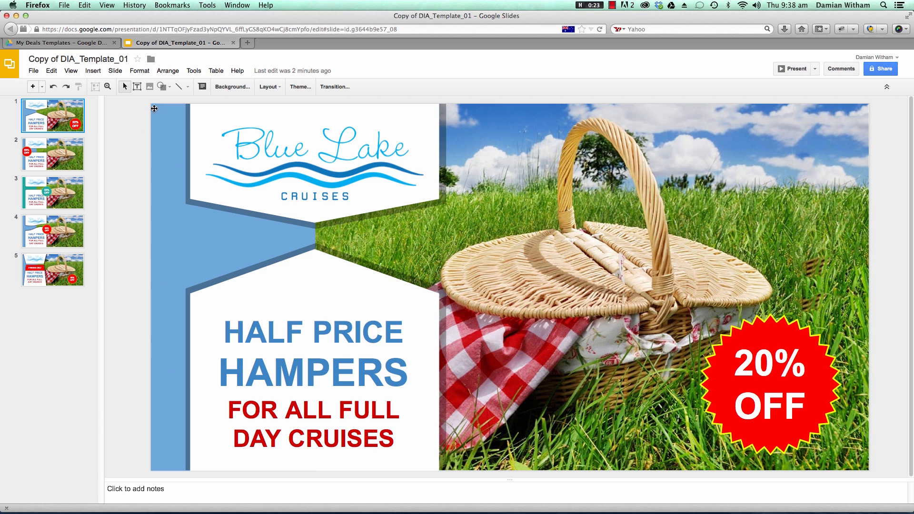
Switch the page setup units to pixels, check the preset page sizes and accept the custom 960 × 490 size.
left_click(34, 72)
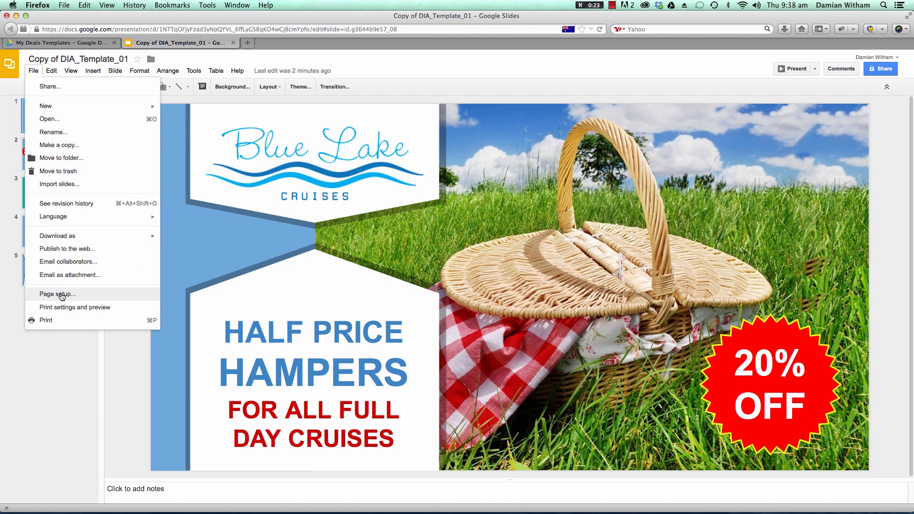
left_click(59, 294)
left_click(502, 287)
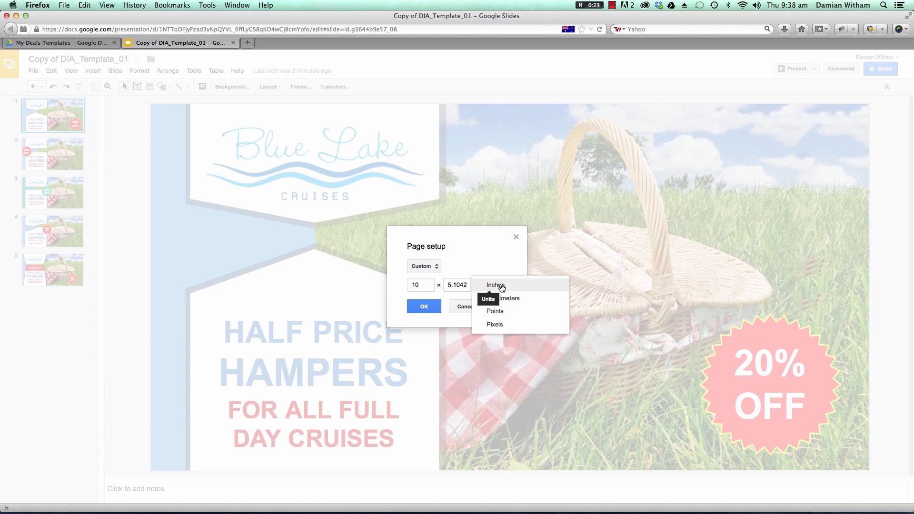
left_click(502, 326)
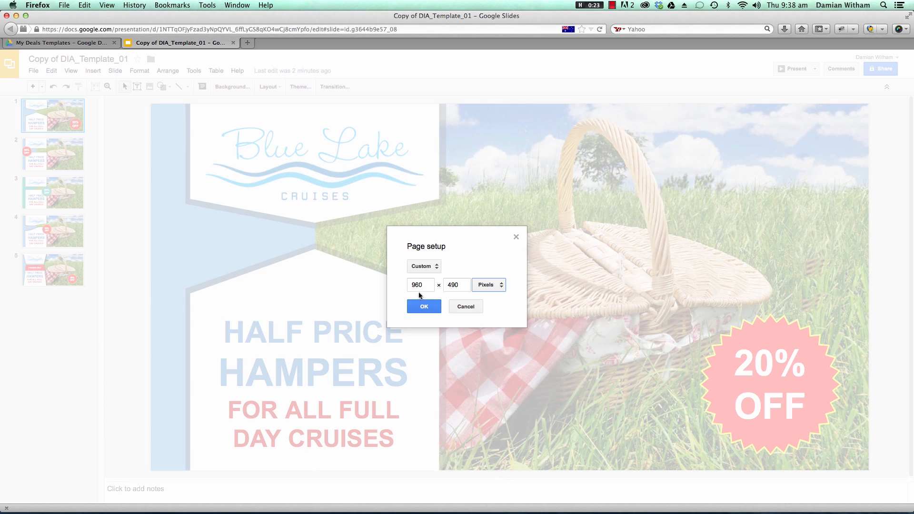
left_click(433, 266)
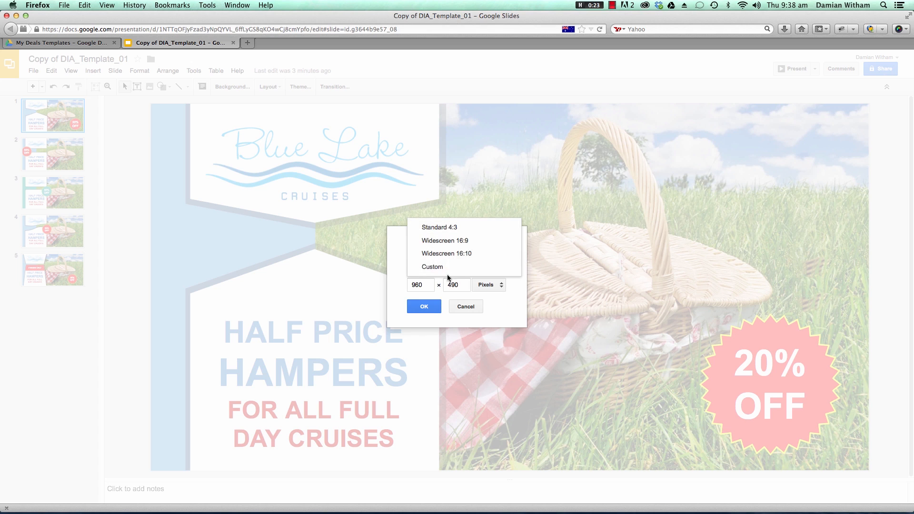
left_click(401, 268)
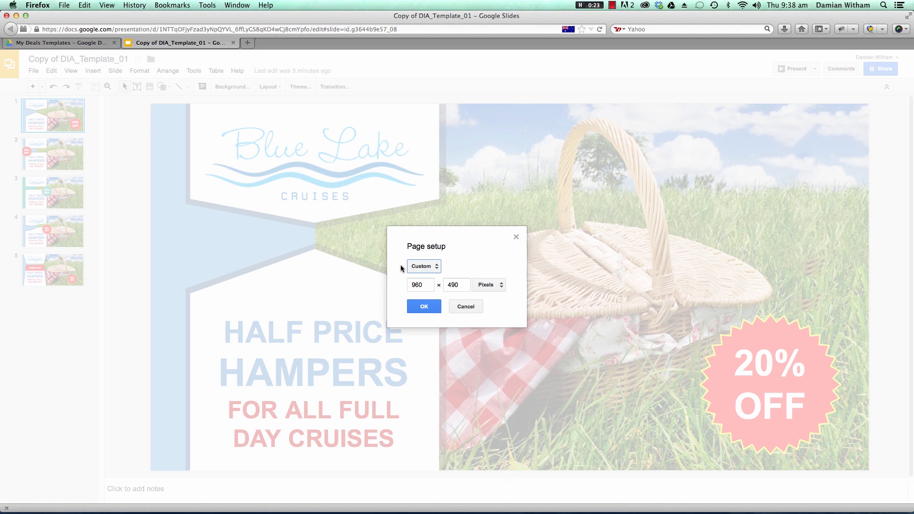
left_click(426, 307)
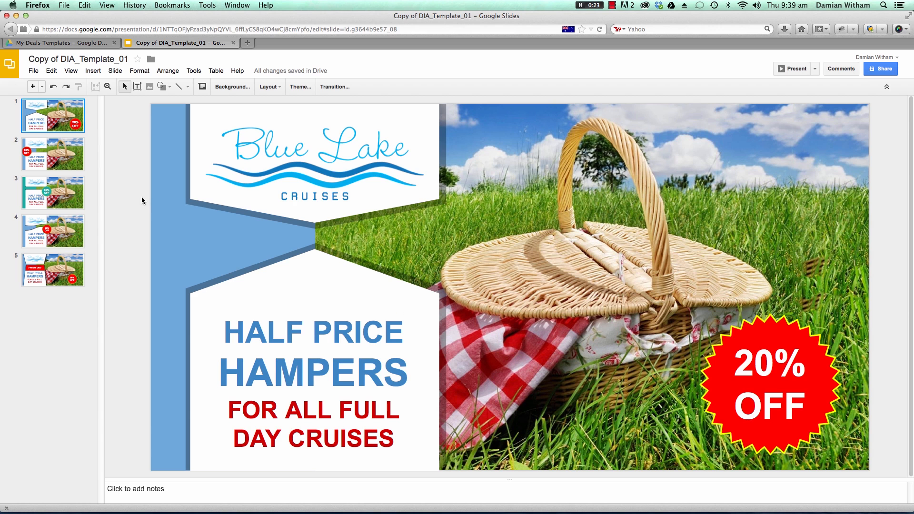
Add a blank slide after slide 1 and delete it again.
left_click(33, 87)
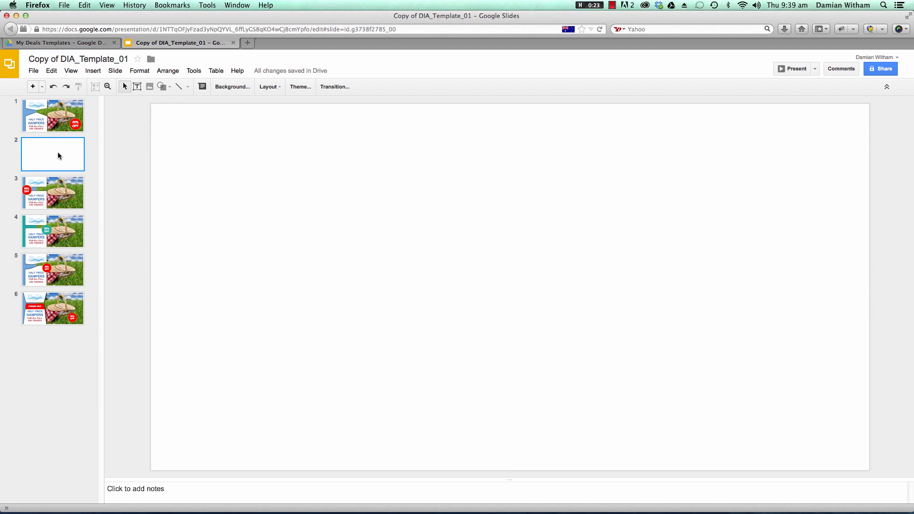
key("Delete")
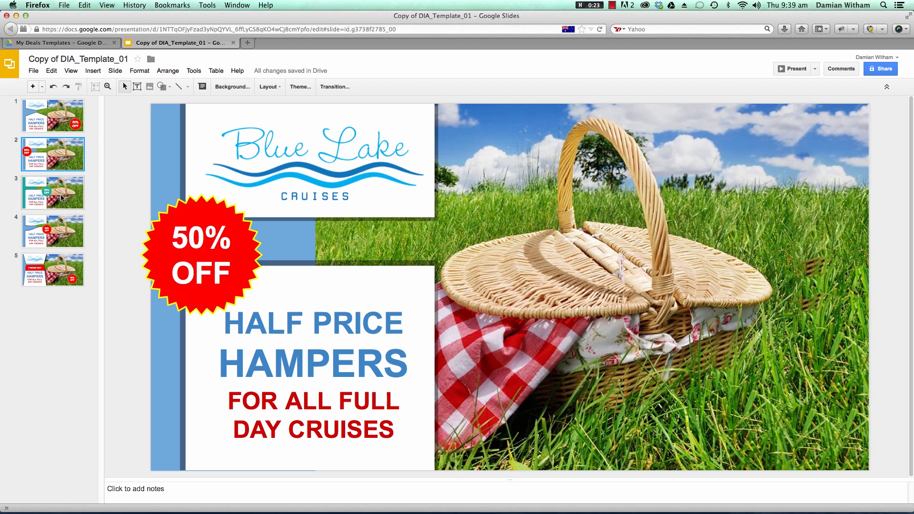
Duplicate slide 4, the layout with the wavy white panels.
left_click(61, 237)
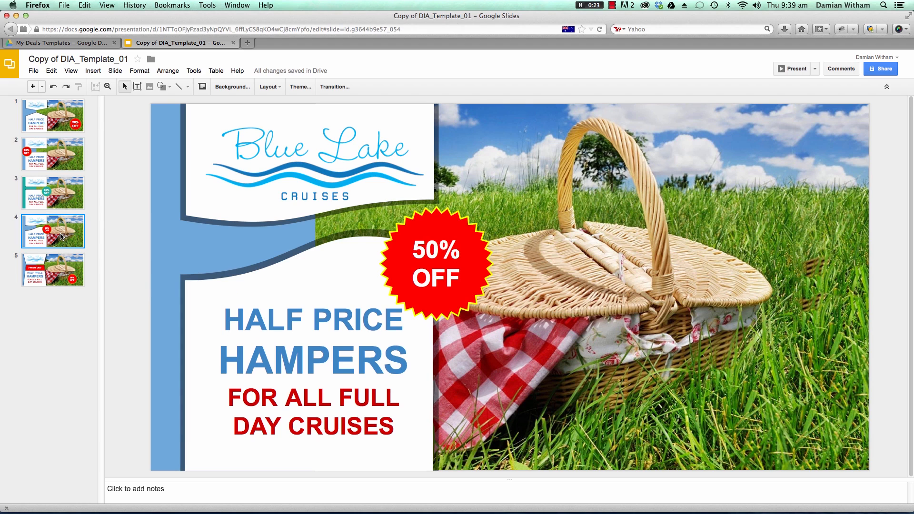
right_click(61, 237)
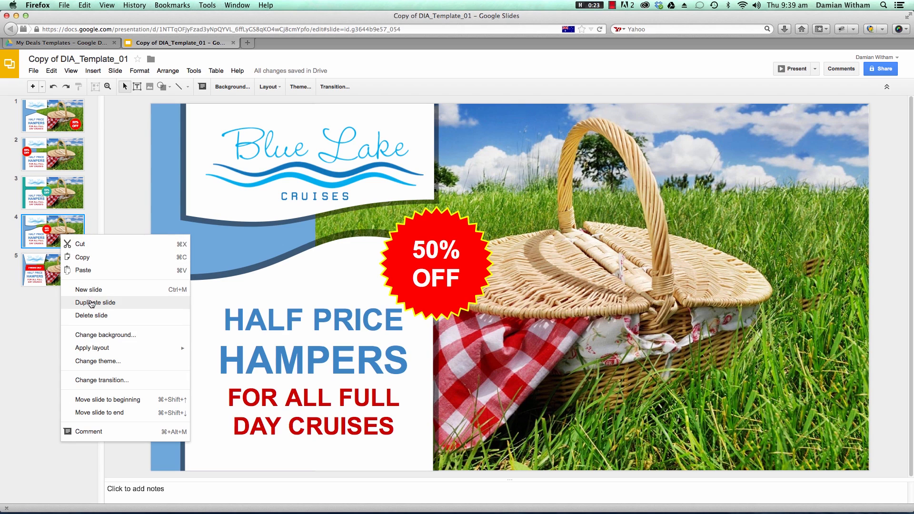
left_click(113, 305)
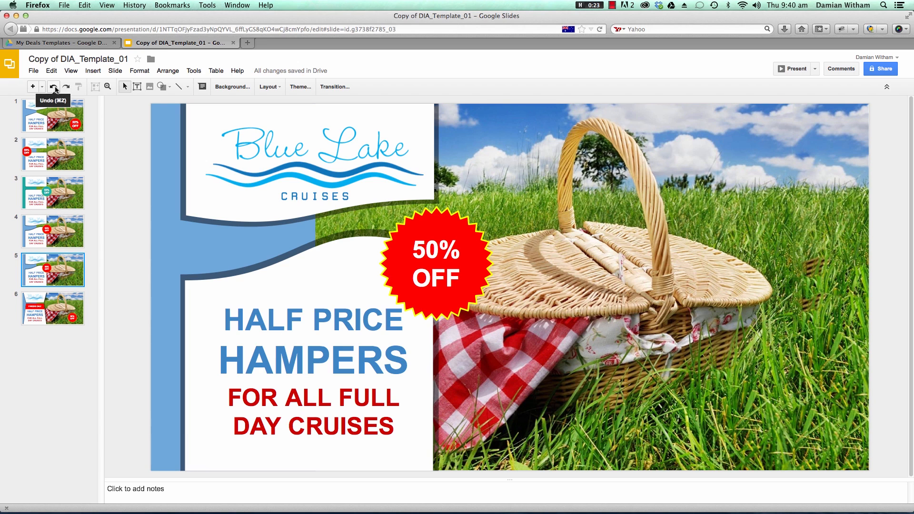
Move the 50% OFF badge on slide 5 onto the basket, undo the move and redo it.
left_click_drag(440, 221, 554, 192)
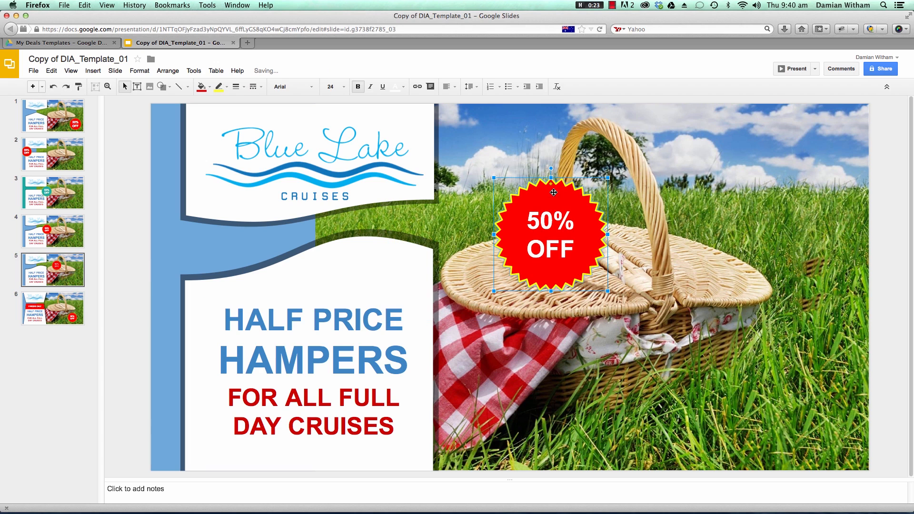
left_click(53, 87)
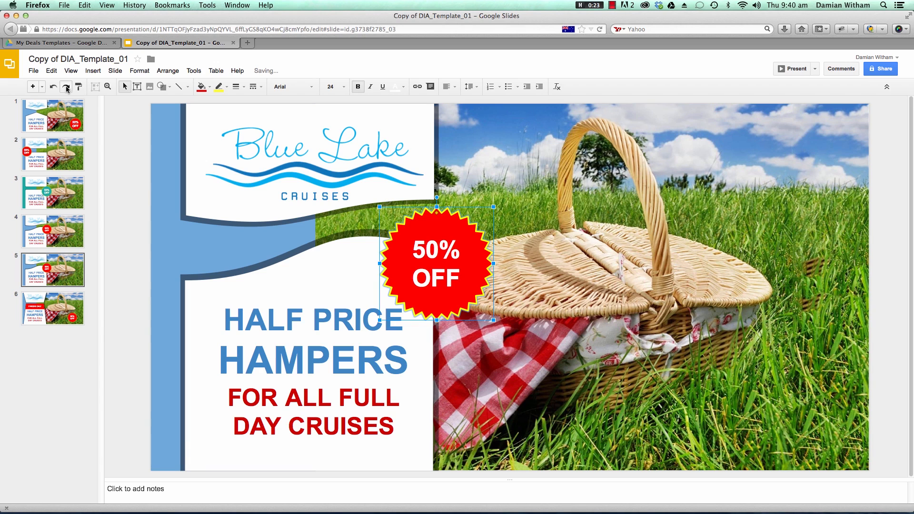
left_click(66, 88)
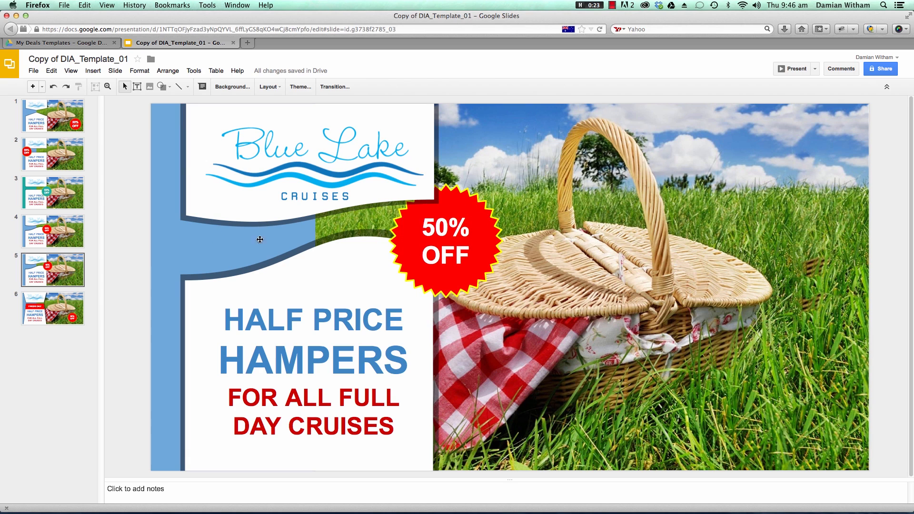
Draw a starburst callout on slide 5 over the basket handle, about the same size as the 50% OFF badge.
left_click(164, 86)
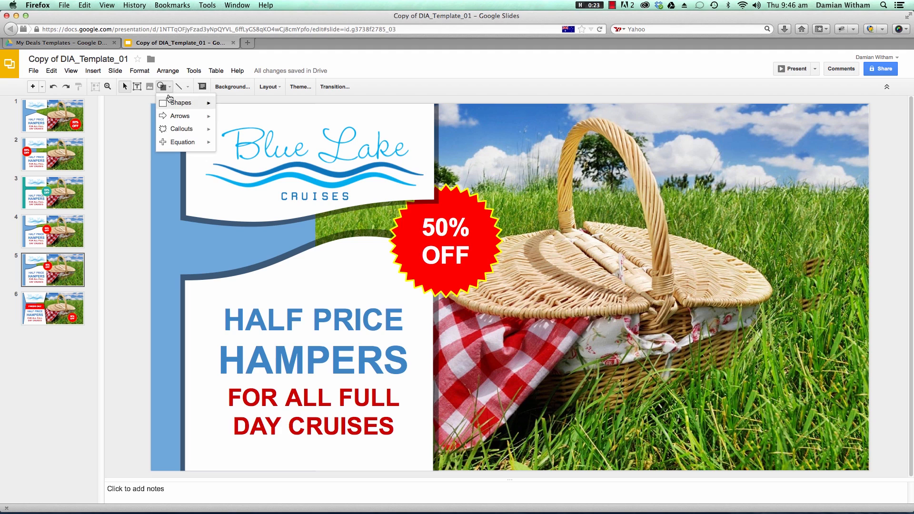
mouse_move(178, 128)
left_click(315, 135)
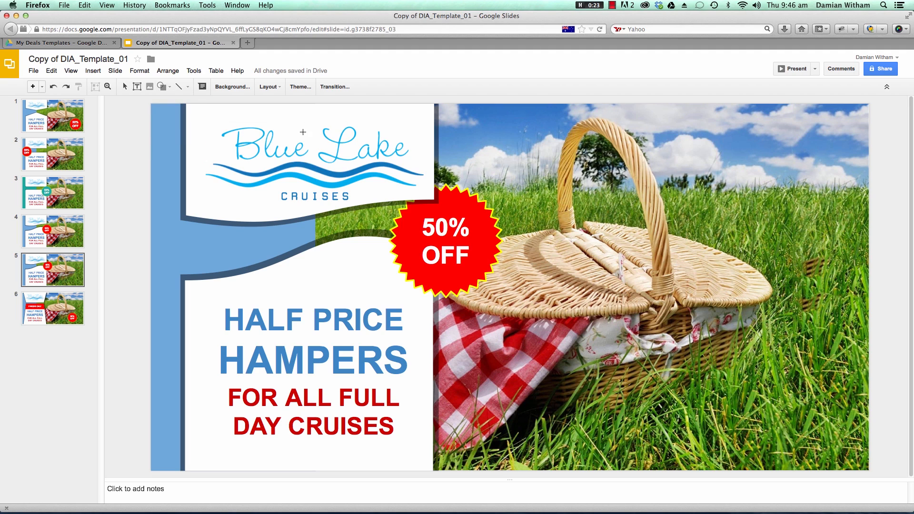
left_click_drag(619, 173, 735, 291)
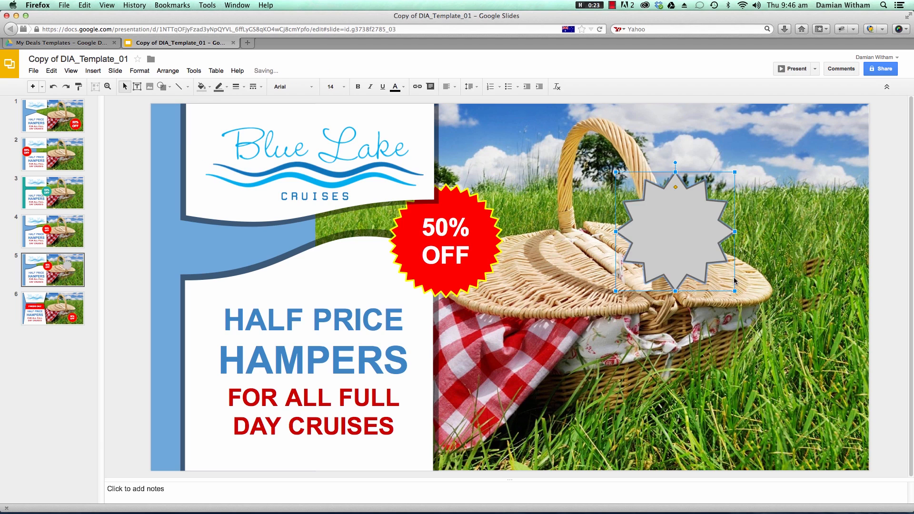
Copy the formatting of the 50% OFF badge onto the new starburst callout with Paint format.
left_click(484, 212)
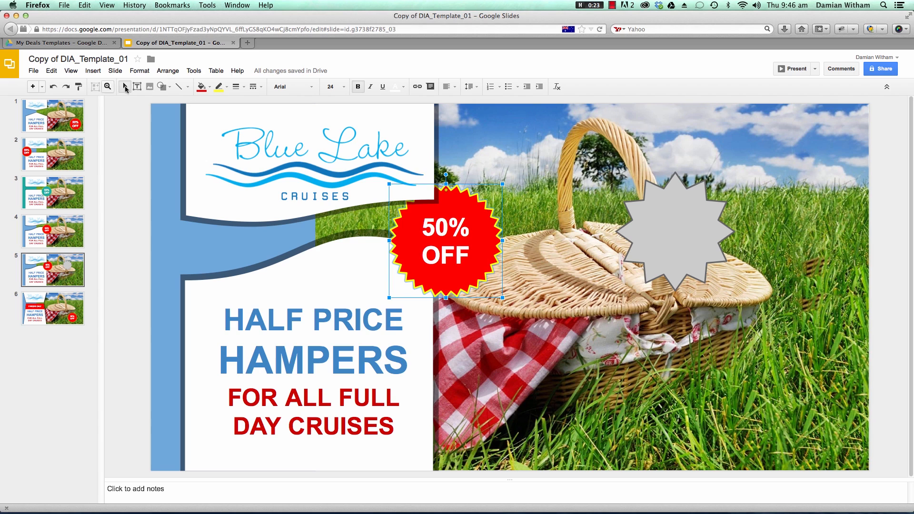
left_click(79, 87)
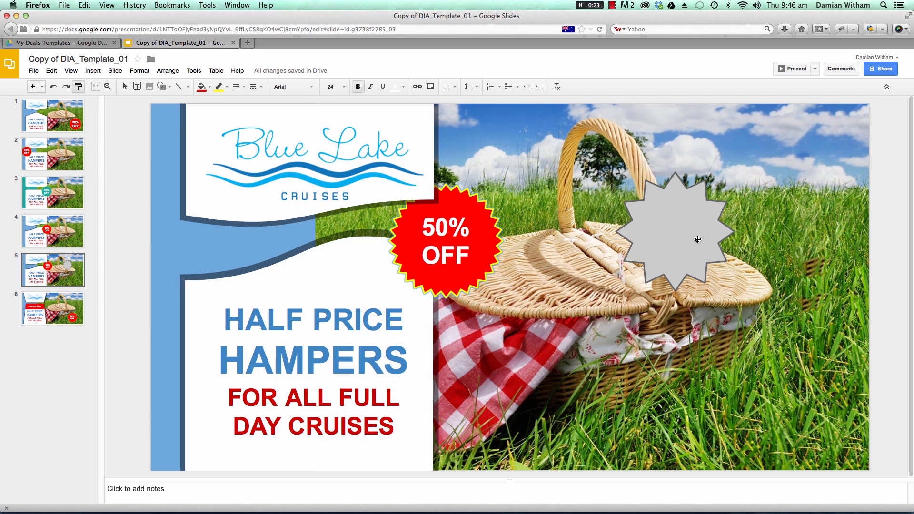
left_click(695, 219)
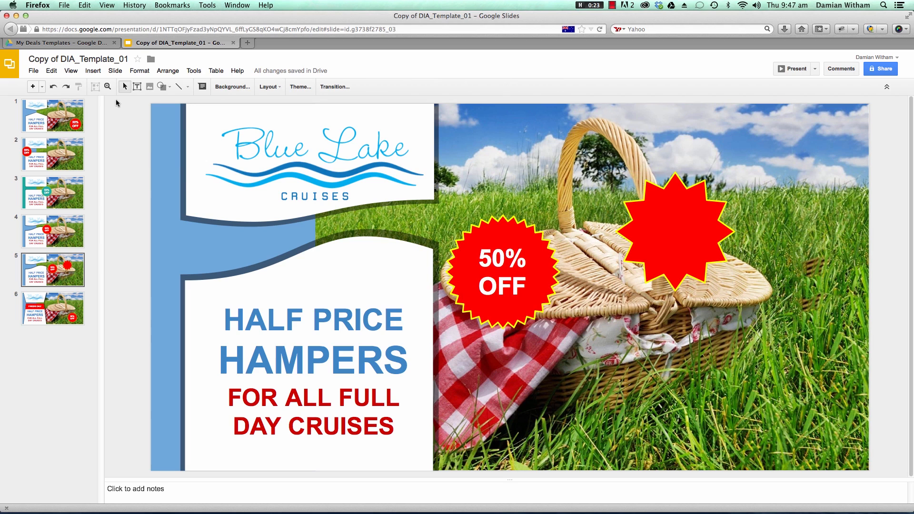
Zoom in on slide 5 and move the 50% OFF badge onto the photo's edge between the white panels, ending with the slide fitted to the window.
left_click(107, 86)
left_click_drag(204, 121, 679, 400)
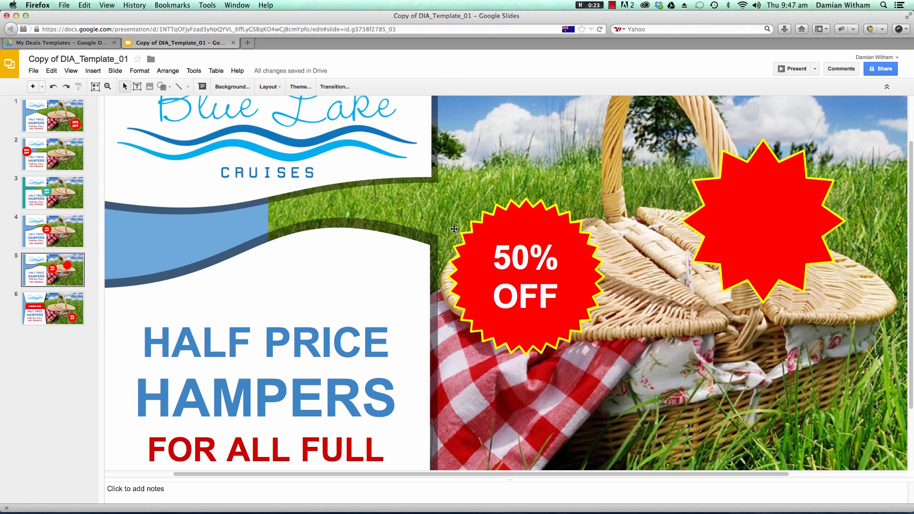
left_click_drag(509, 233, 446, 184)
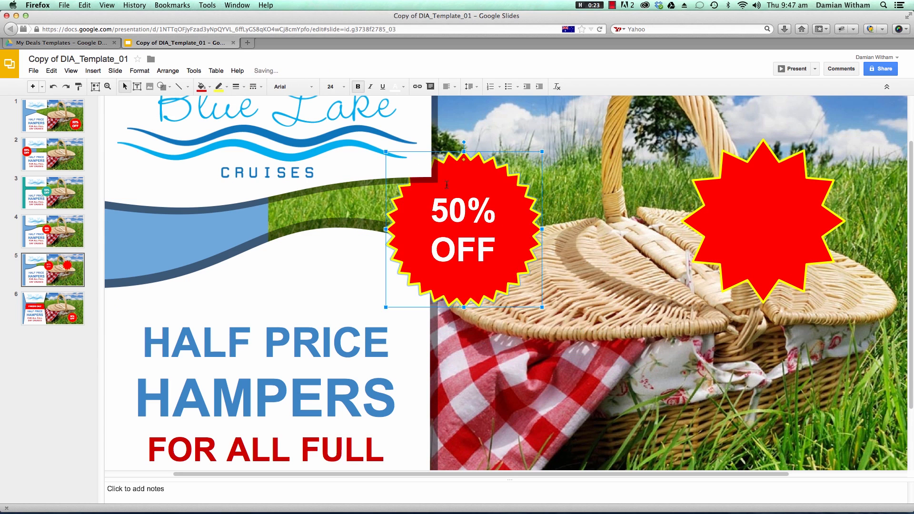
mouse_move(507, 207)
left_mouse_down()
mouse_move(514, 213)
mouse_move(500, 217)
left_mouse_up()
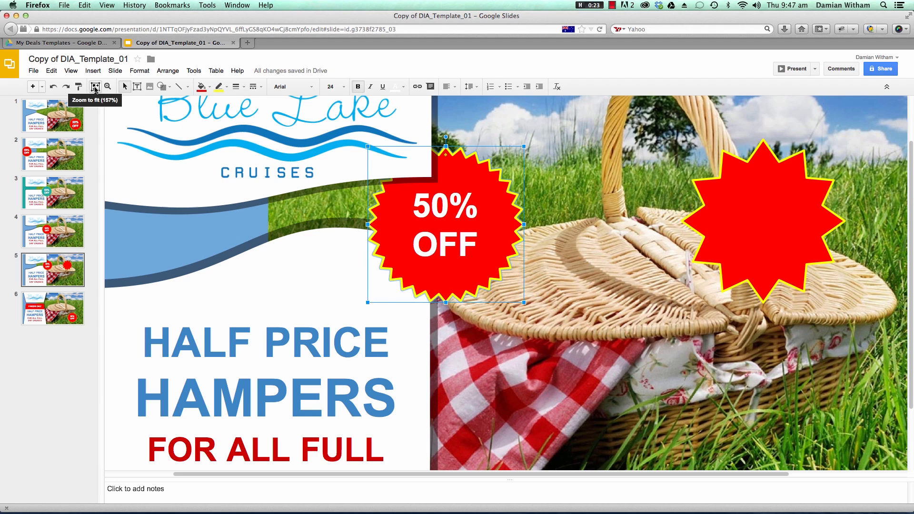
left_click(95, 87)
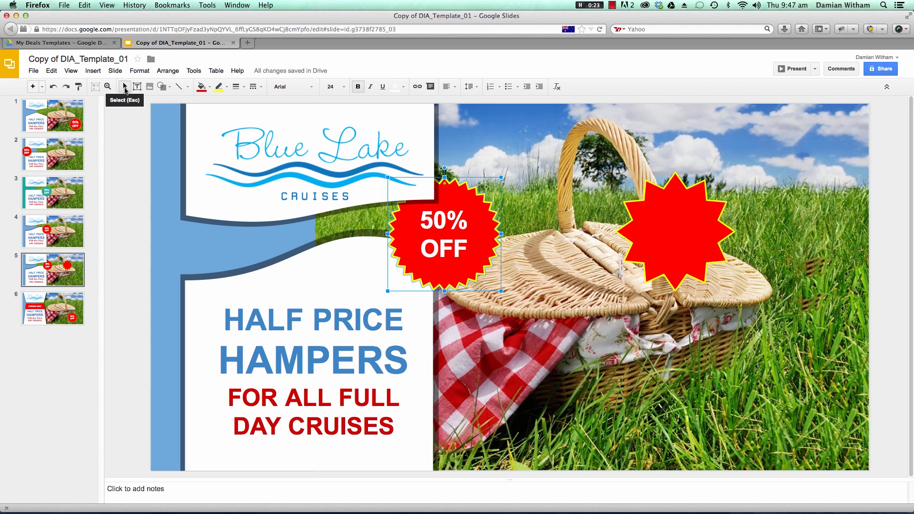
left_click(301, 157)
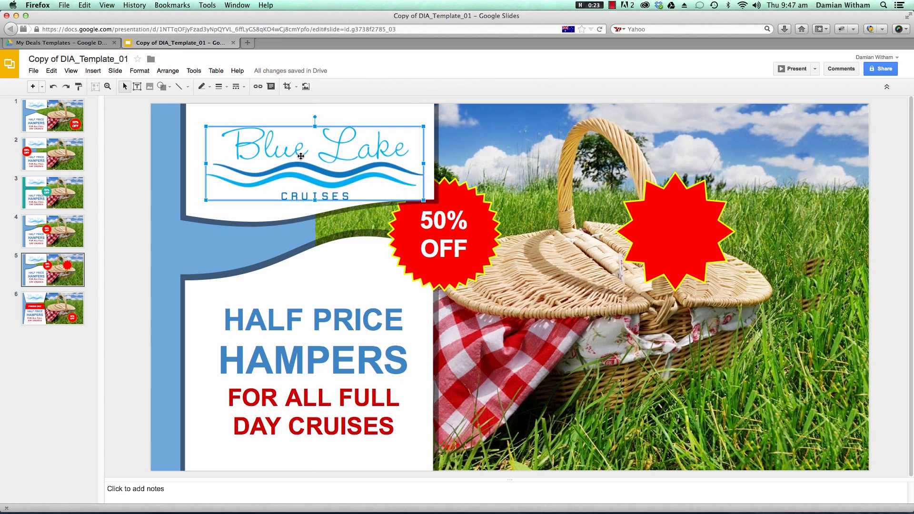
left_click(345, 357)
left_click(448, 252)
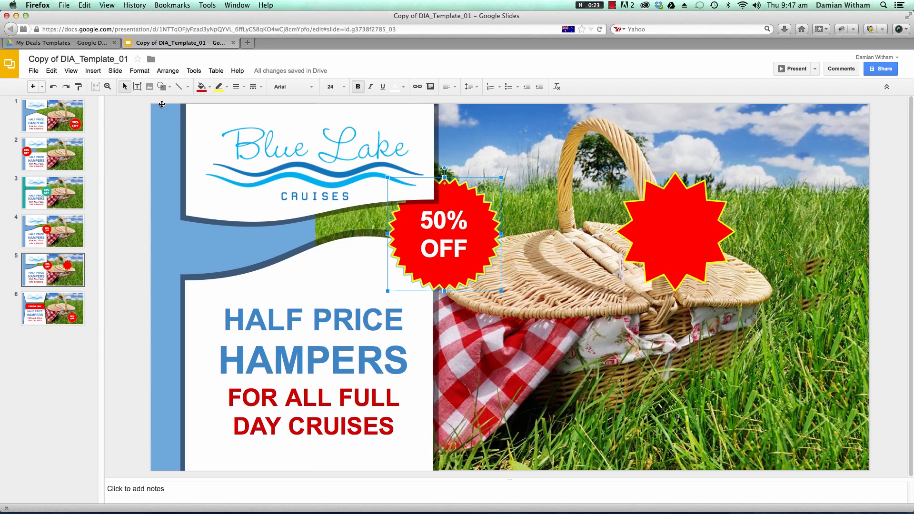
Add a text box over the lower part of the basket on slide 5 reading "Type new text".
left_click(137, 86)
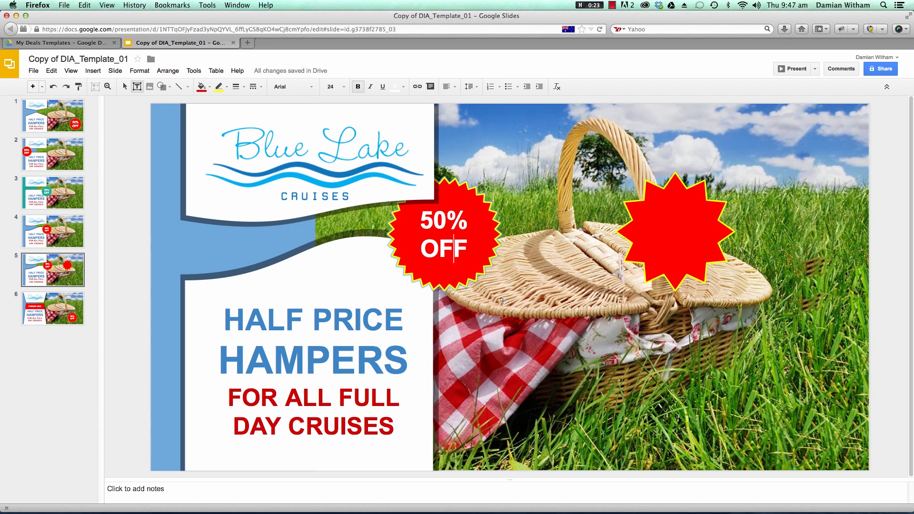
left_click_drag(490, 294, 719, 416)
type("Ty")
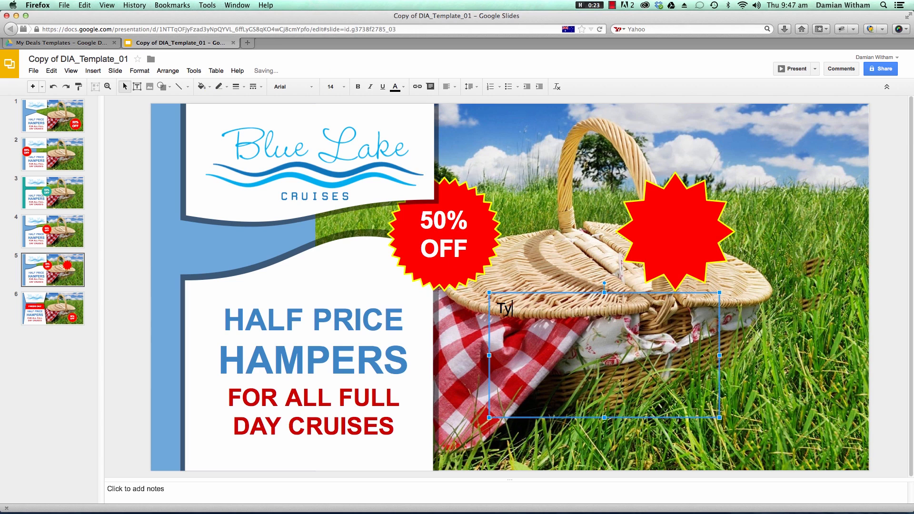
type("pe new text")
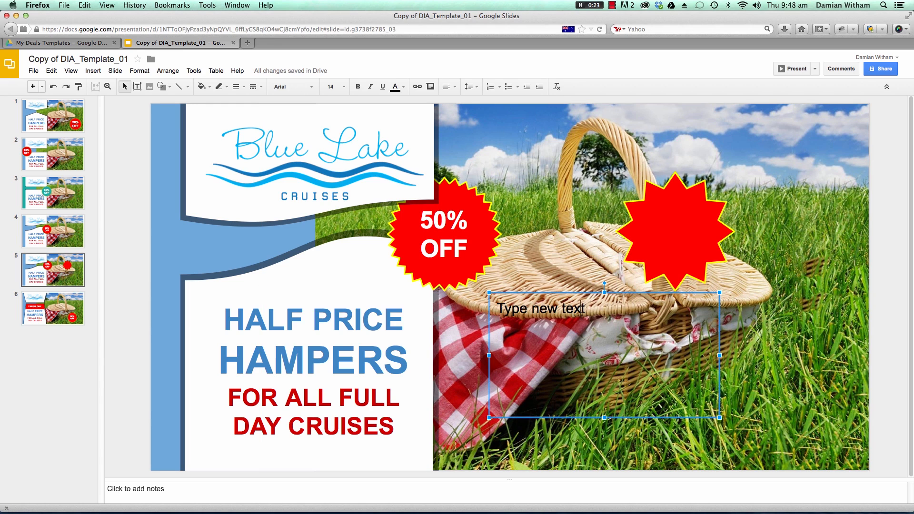
Reduce the new text box's height to about half and move it across the basket's front, below the starburst.
left_click_drag(605, 418, 604, 361)
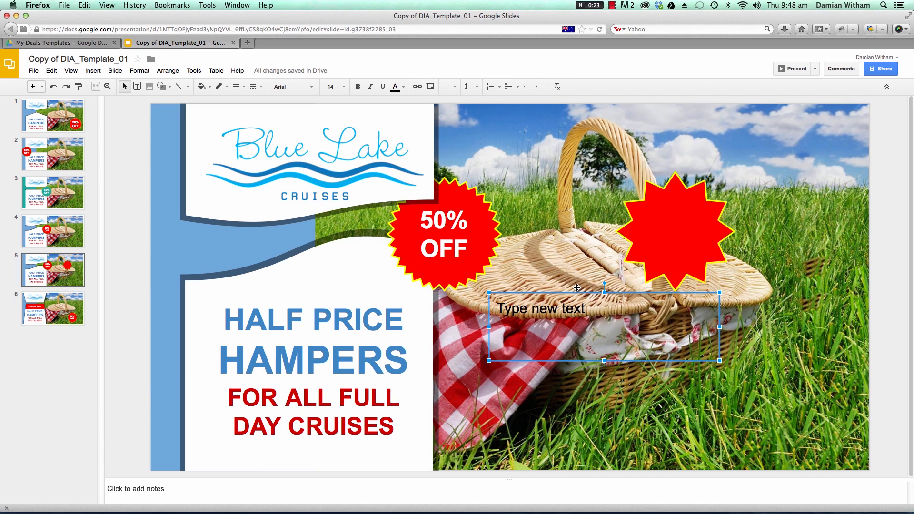
left_click_drag(576, 292, 596, 354)
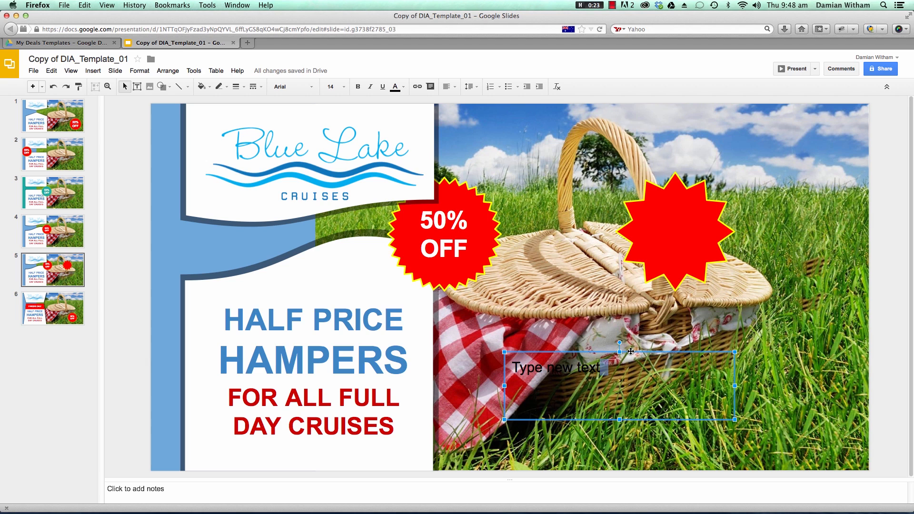
left_click_drag(631, 352, 686, 317)
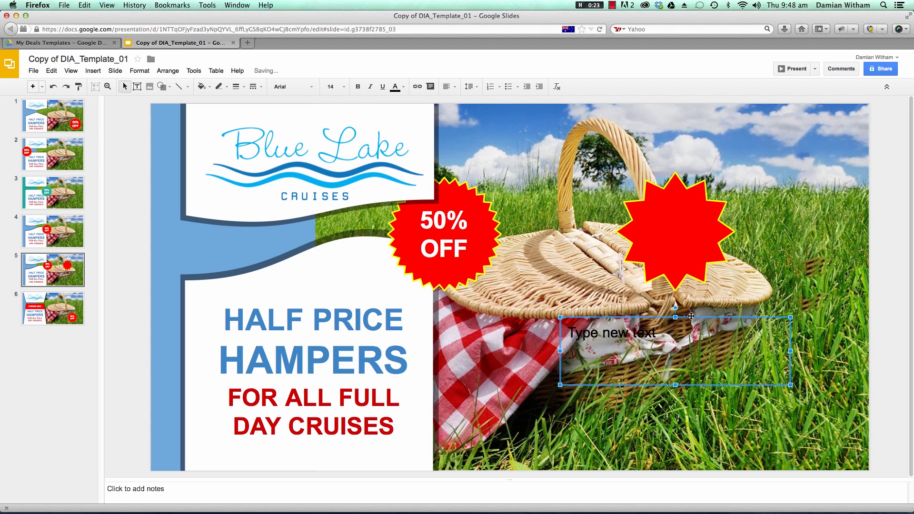
Move the empty starburst slightly up and to the right over the basket handle and deselect it.
left_click(688, 253)
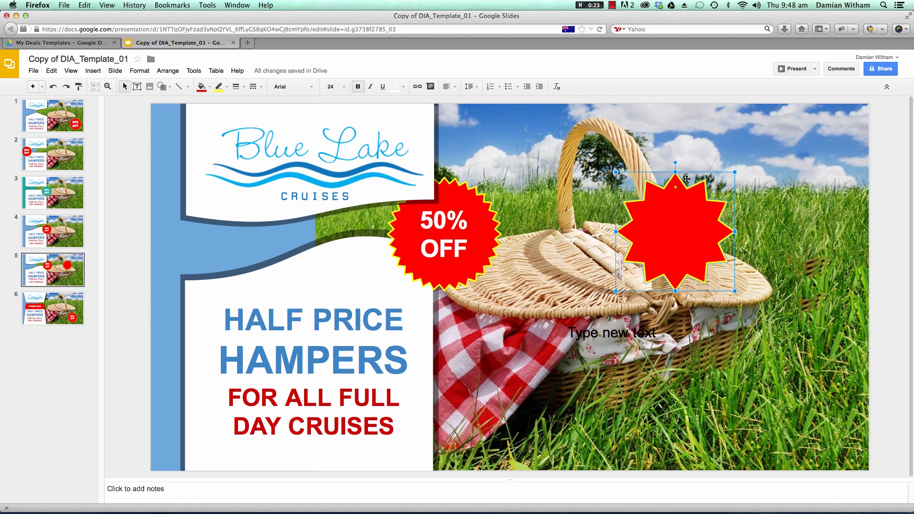
left_click_drag(678, 180, 696, 171)
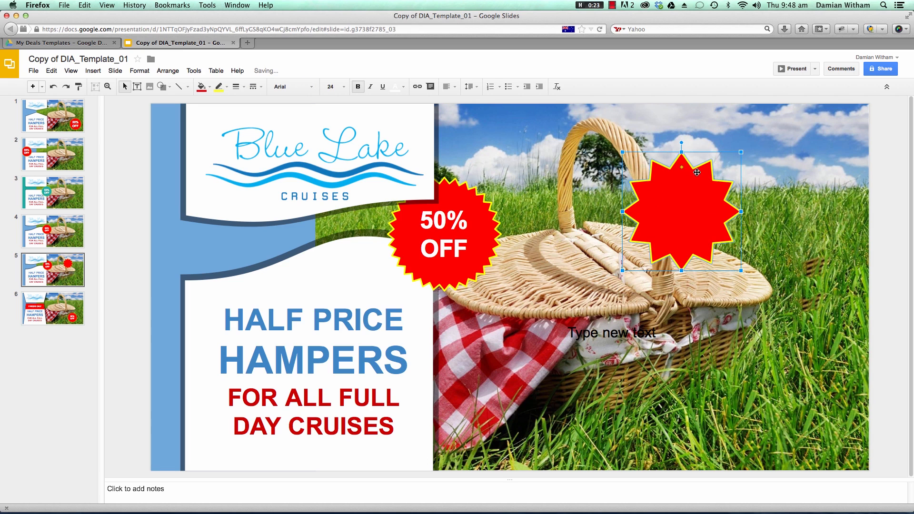
left_click(891, 199)
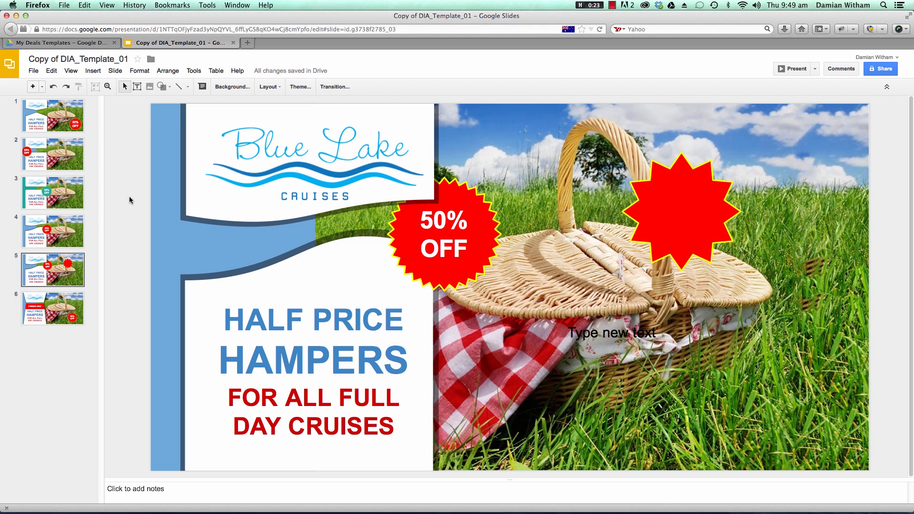
Review the sources for inserting an image: snapshot, URL, albums and Google Drive, ending on the upload option.
left_click(149, 87)
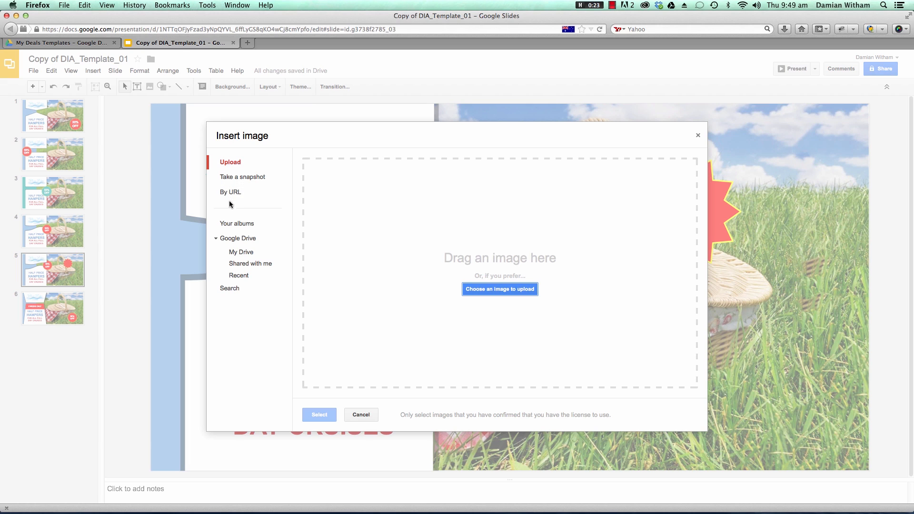
left_click(257, 179)
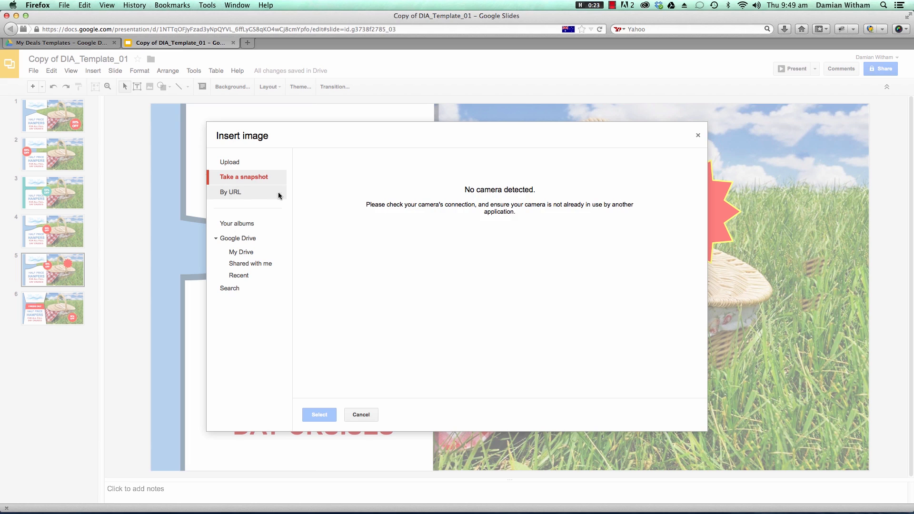
left_click(234, 194)
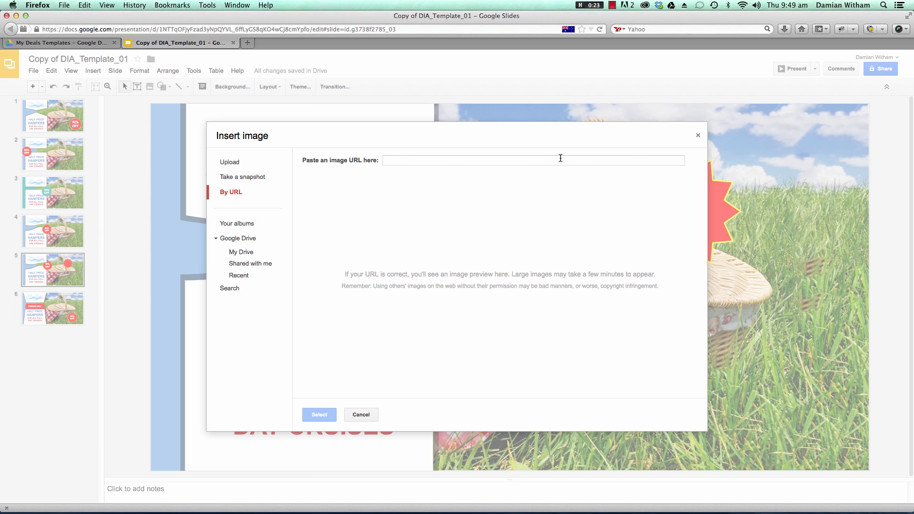
left_click(243, 226)
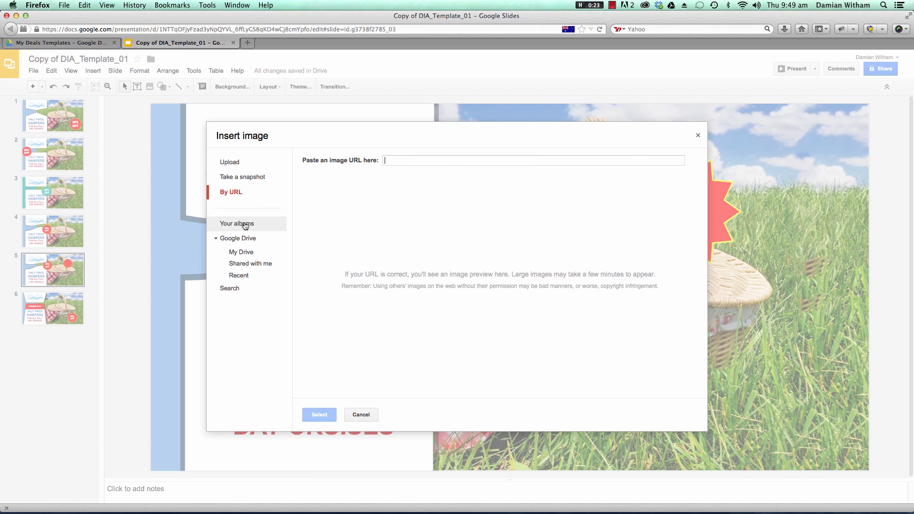
left_click(251, 240)
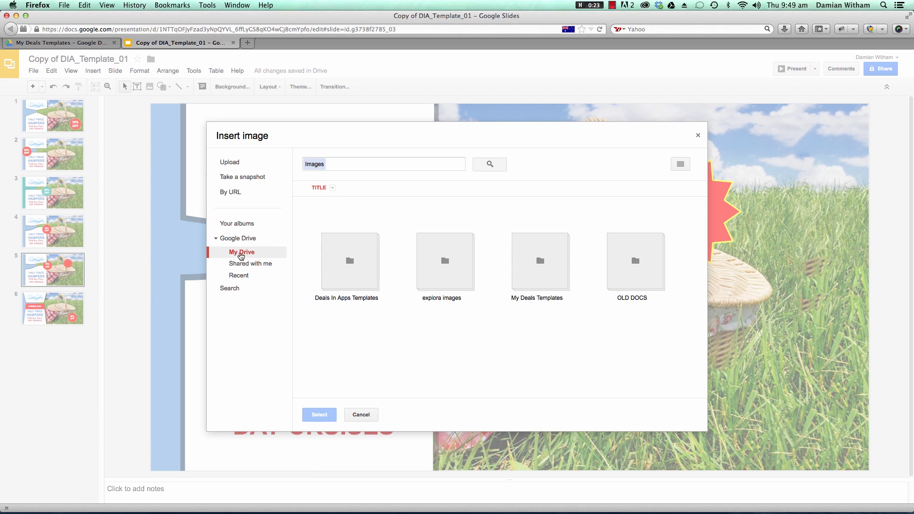
left_click(236, 163)
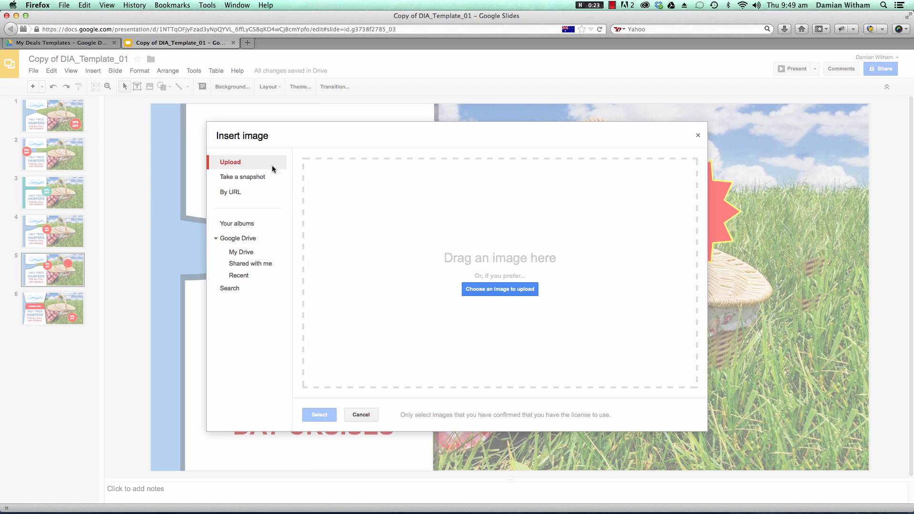
Upload the vintage Paris clock image from the My Logos & Images folder and place it, scaled down proportionally, over the basket.
left_click(501, 290)
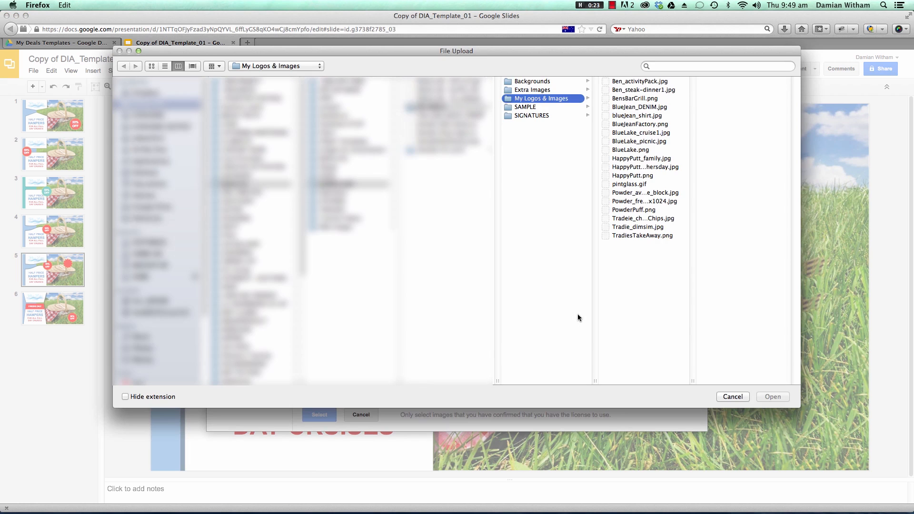
left_click(647, 206)
left_click(773, 397)
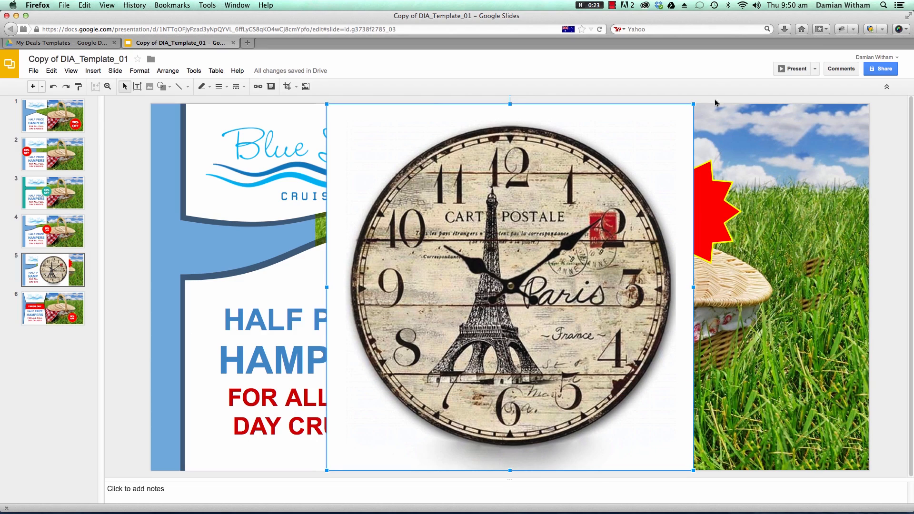
left_click_drag(694, 104, 577, 220)
left_click_drag(527, 305, 723, 223)
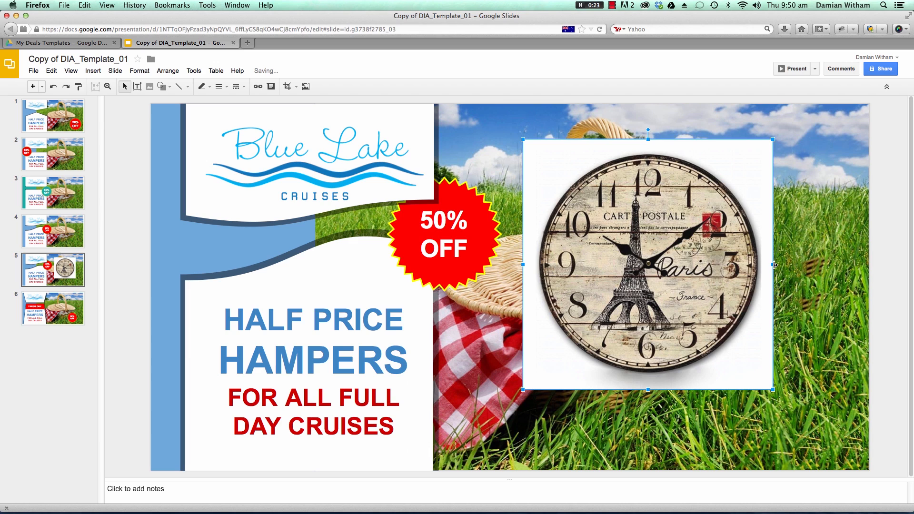
Try squeezing only the width of the clock image and undo the distortion.
left_click_drag(774, 263, 704, 262)
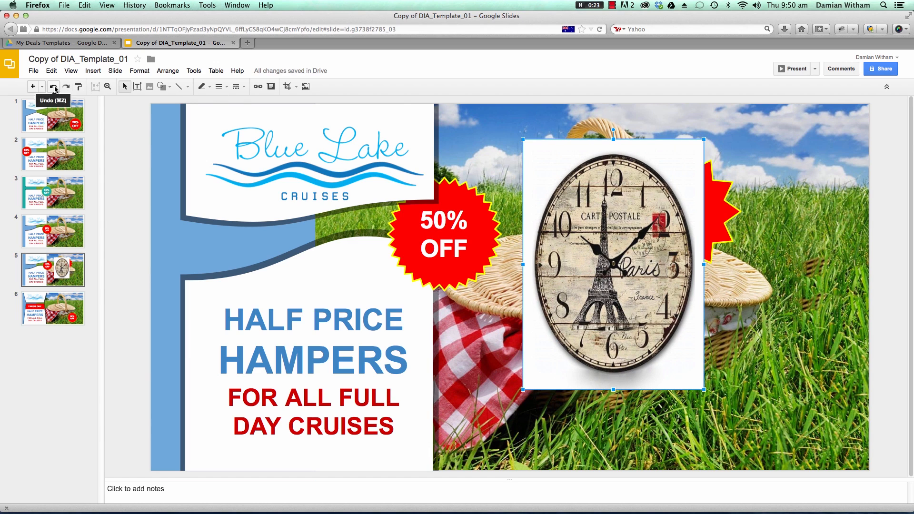
left_click(54, 87)
left_click(54, 88)
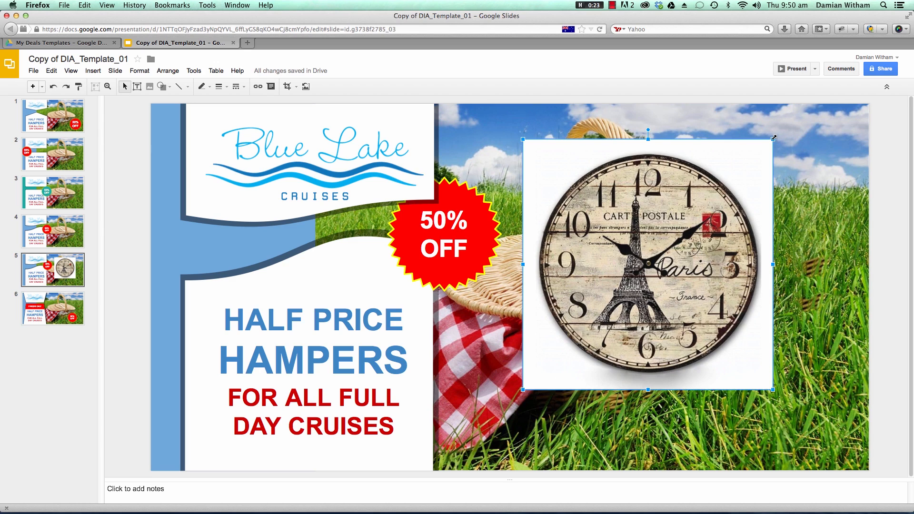
Shrink the clock image proportionally to about half its size, and try flattening only its height before undoing that.
left_click_drag(772, 389, 657, 273)
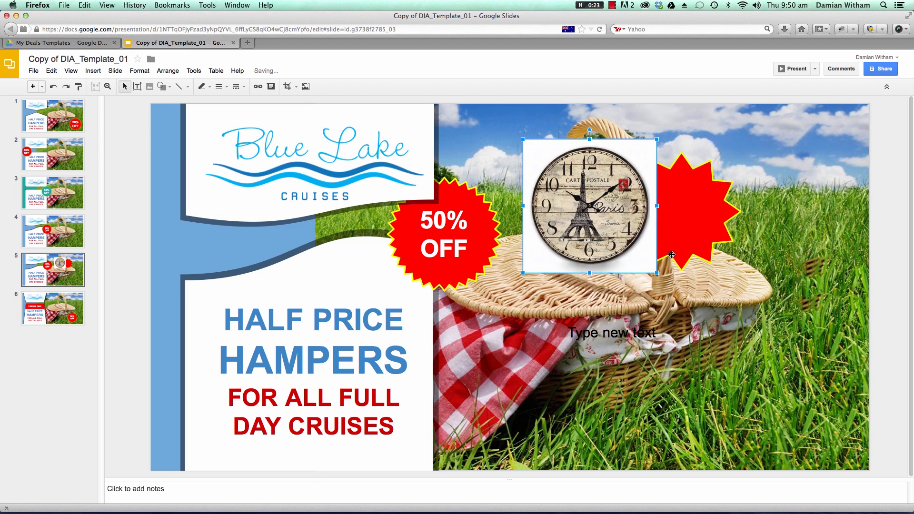
left_click_drag(590, 273, 589, 217)
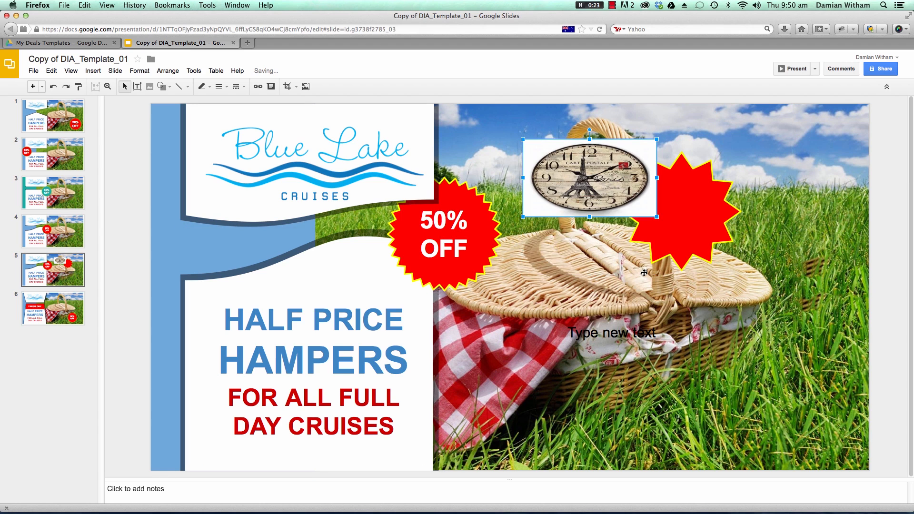
left_click(54, 87)
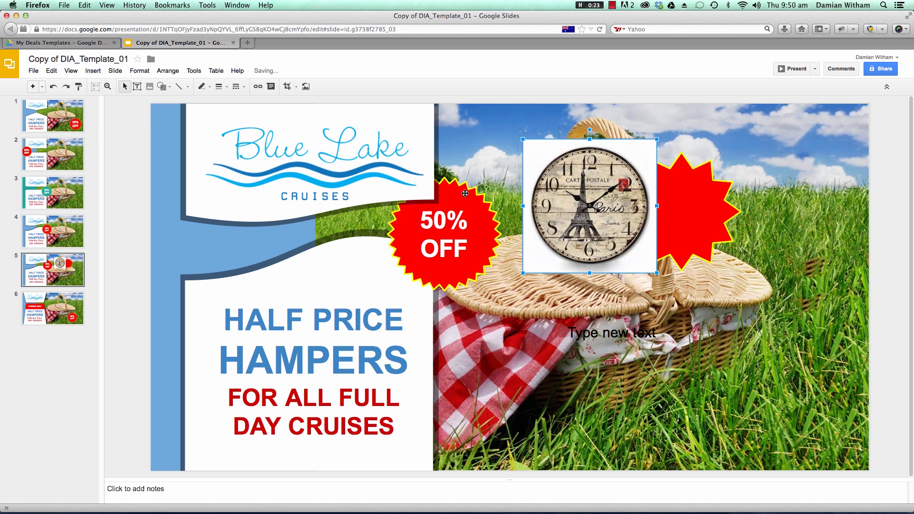
Move the clock image onto the grass in the lower right corner of slide 5 and deselect it.
left_click_drag(689, 258, 818, 341)
left_click(139, 122)
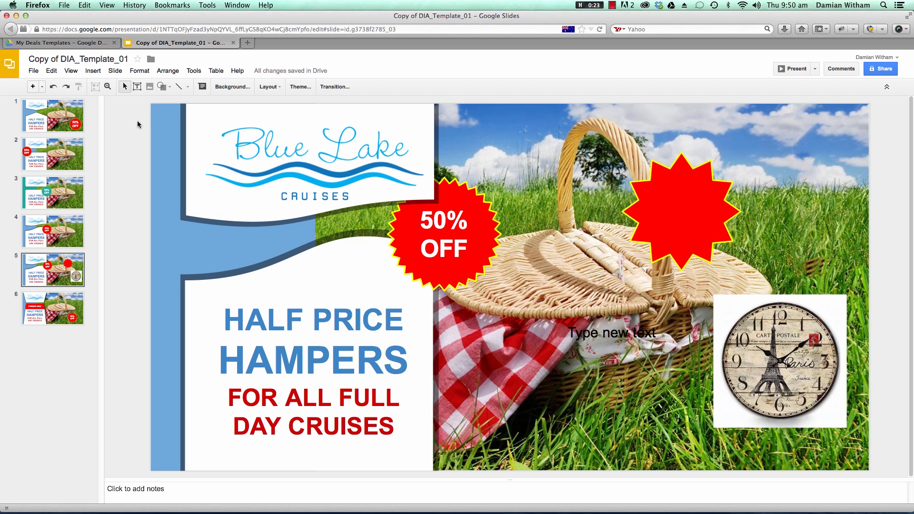
Draw a pentagon somewhat larger than the 50% OFF badge on slide 5 and position it over the middle of the basket.
left_click(170, 89)
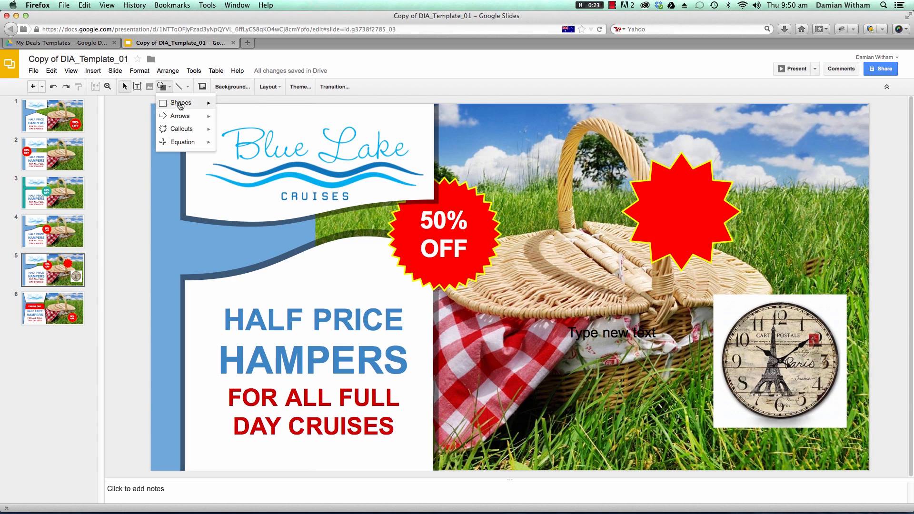
mouse_move(181, 106)
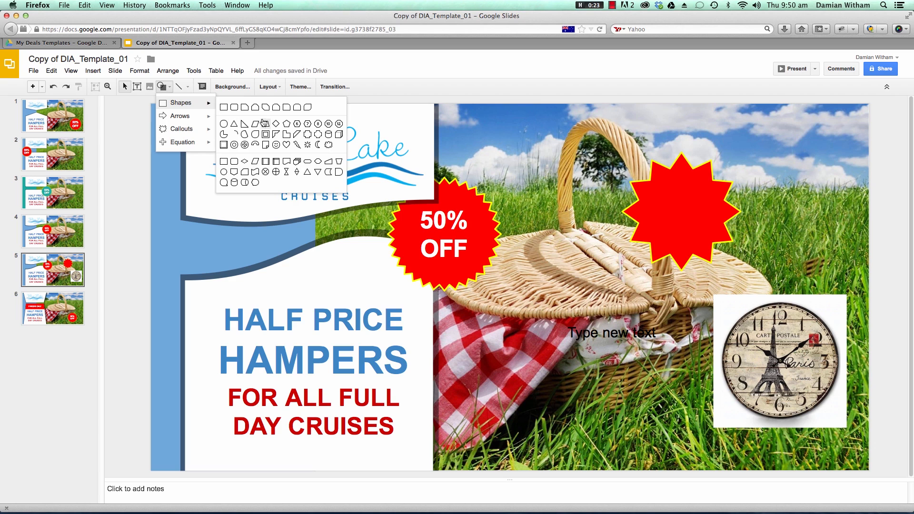
left_click(288, 125)
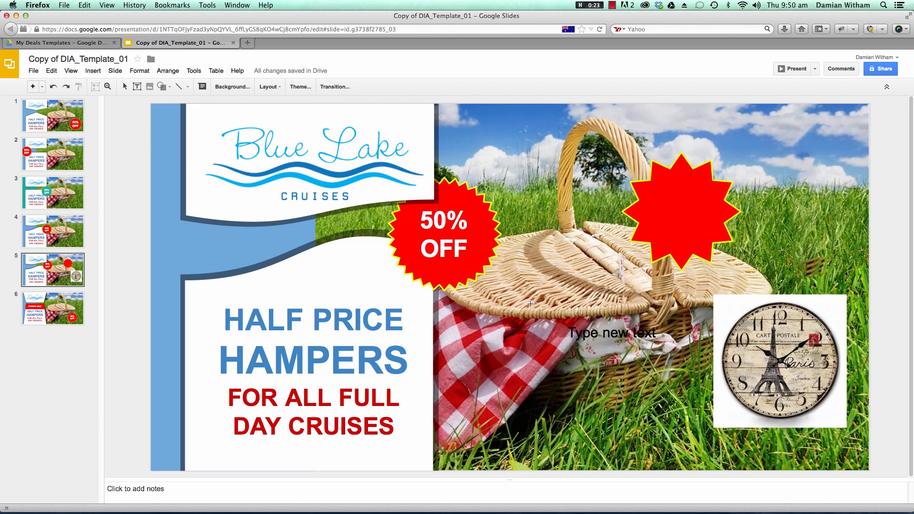
mouse_move(512, 290)
left_mouse_down()
mouse_move(663, 404)
mouse_move(671, 436)
left_mouse_up()
left_click_drag(638, 370, 611, 323)
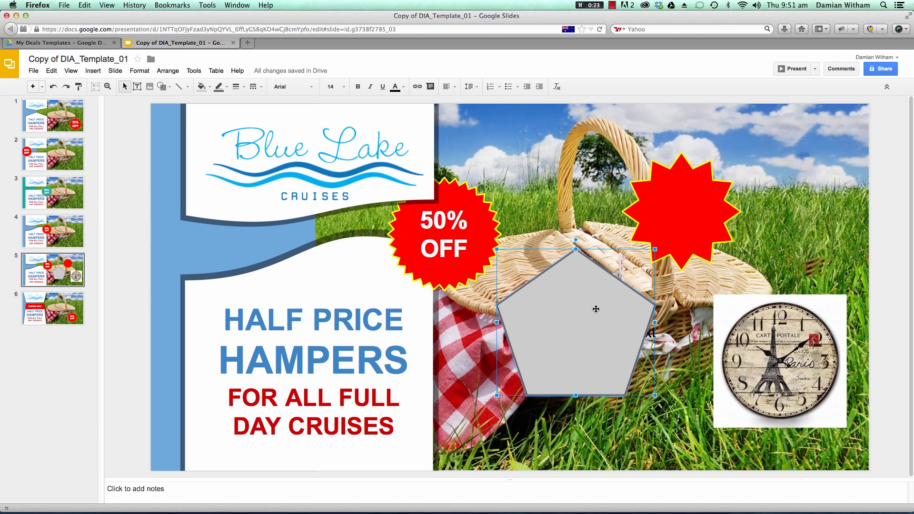
Copy the 50% OFF badge's red fill and yellow outline onto the grey pentagon and move it slightly down and left.
left_click(476, 197)
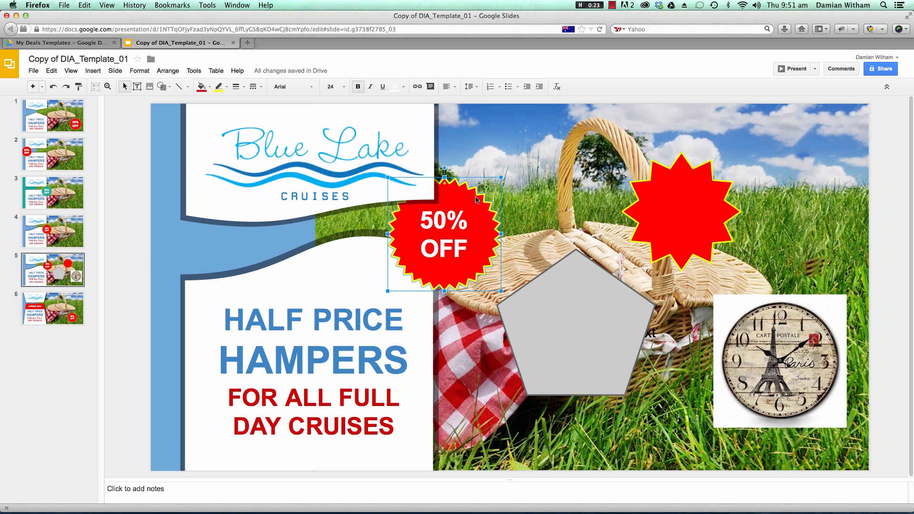
left_click(569, 272)
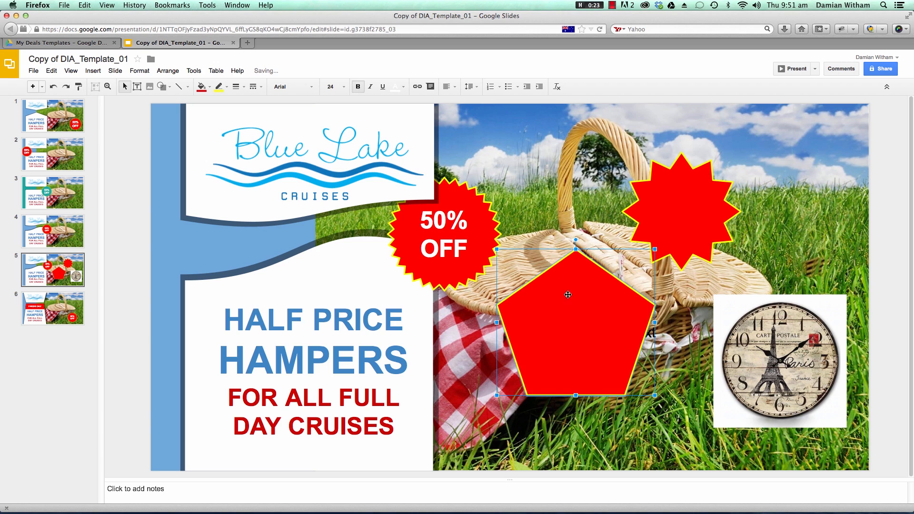
left_click_drag(577, 304, 559, 325)
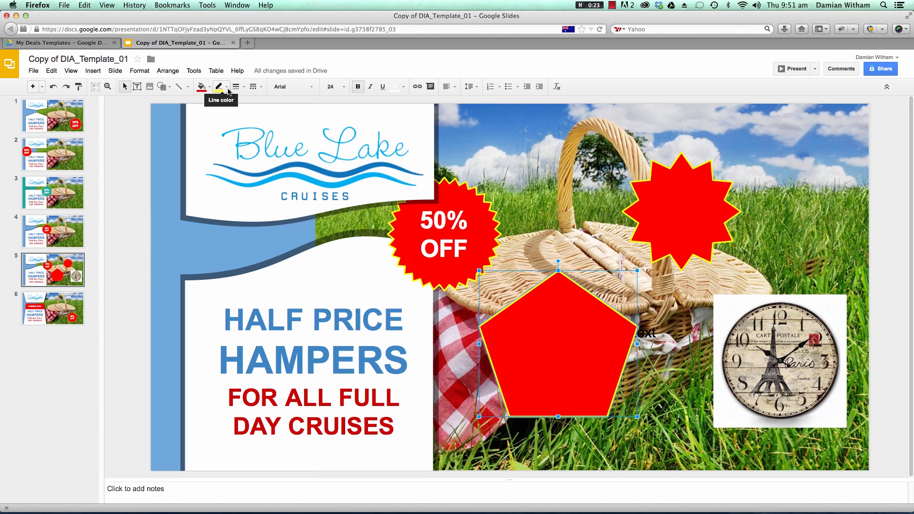
Fill the pentagon with the custom semi-transparent turquoise #44f6ff8b and move it slightly up and right over the basket.
left_click(208, 87)
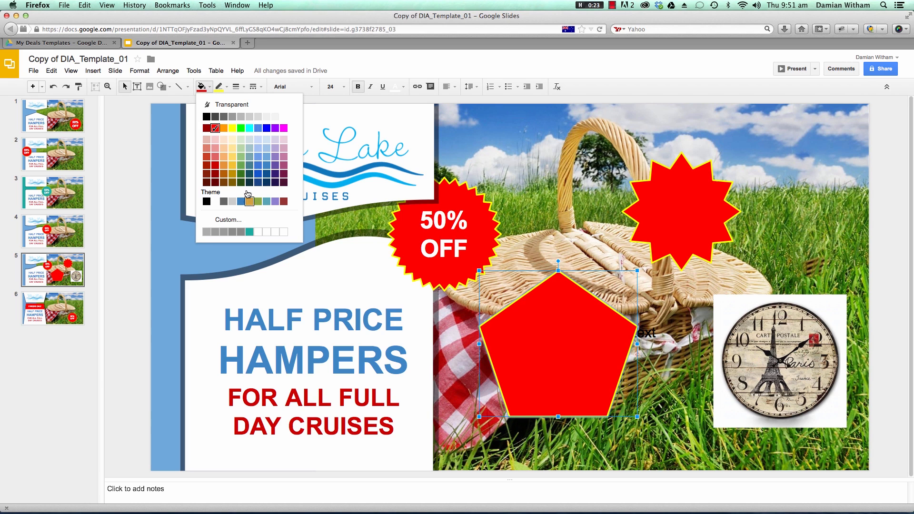
left_click(229, 220)
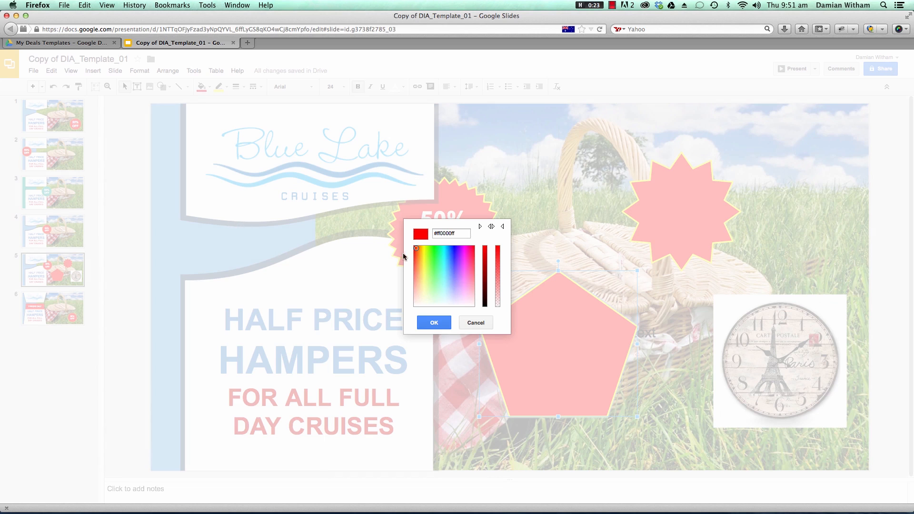
mouse_move(416, 248)
left_mouse_down()
mouse_move(432, 253)
mouse_move(435, 277)
mouse_move(441, 264)
mouse_move(490, 253)
mouse_move(490, 309)
mouse_move(492, 245)
left_mouse_up()
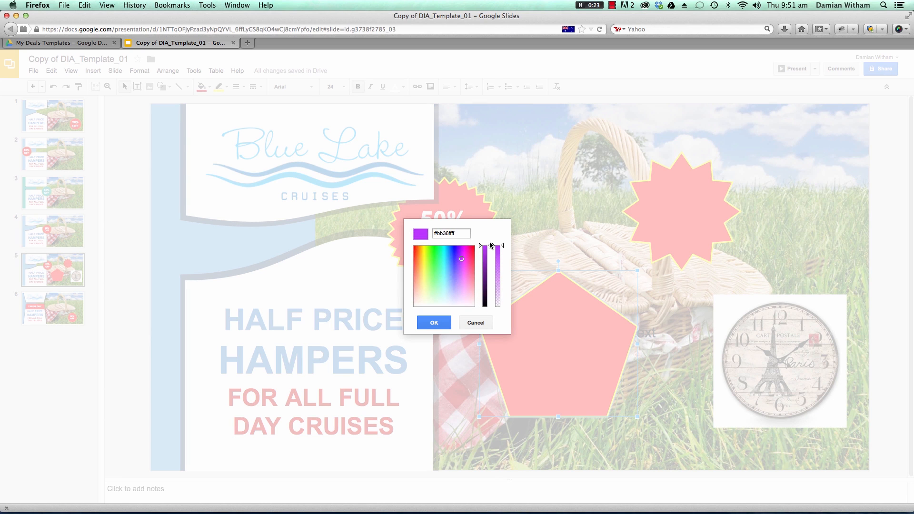
mouse_move(503, 247)
left_mouse_down()
mouse_move(504, 301)
mouse_move(502, 272)
mouse_move(445, 265)
left_mouse_up()
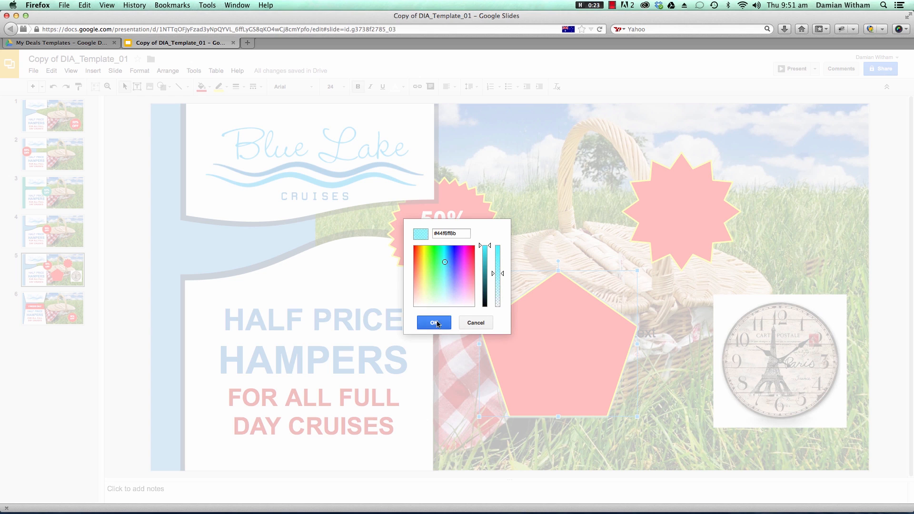
left_click(434, 323)
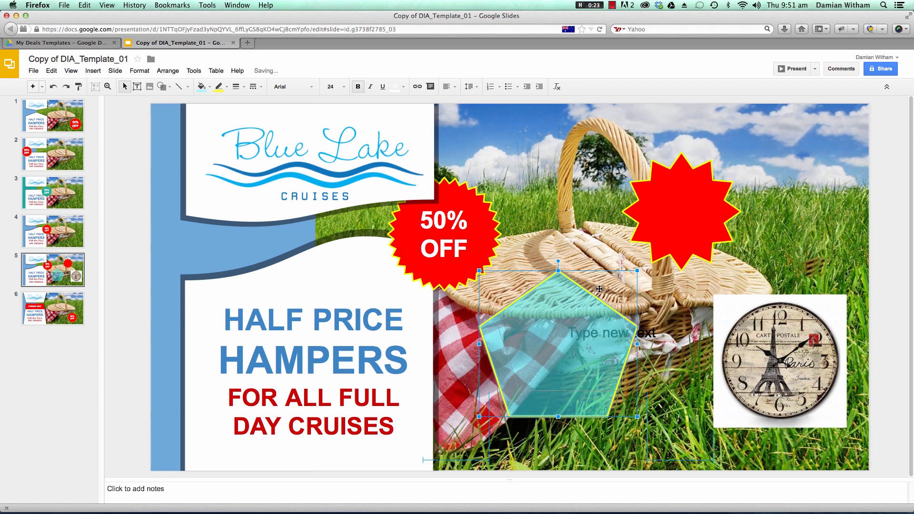
left_click_drag(591, 315, 603, 294)
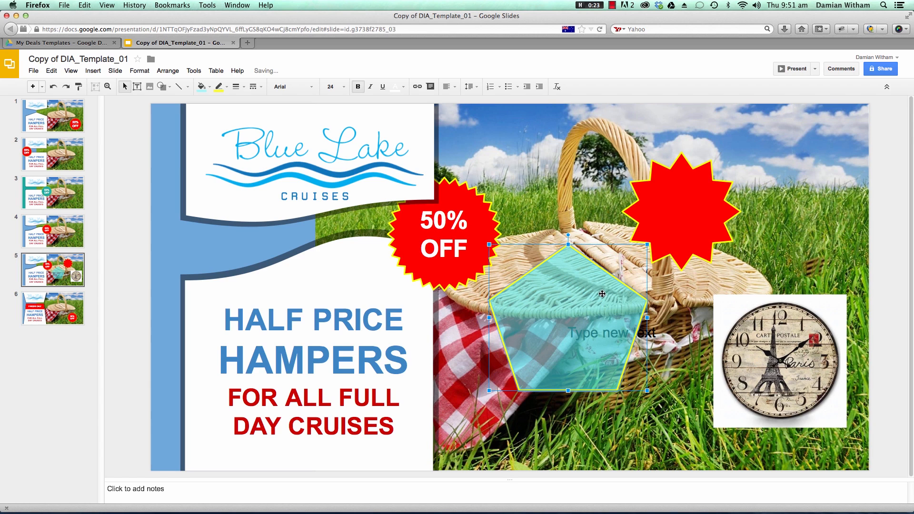
Make the pentagon's outline transparent, open its fill and line colour choices without changing them, and select the red star.
left_click(227, 88)
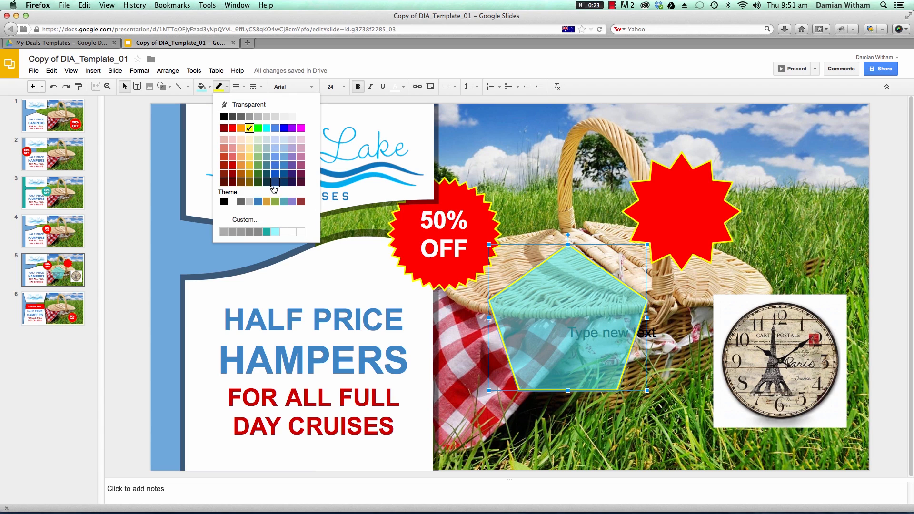
left_click(249, 105)
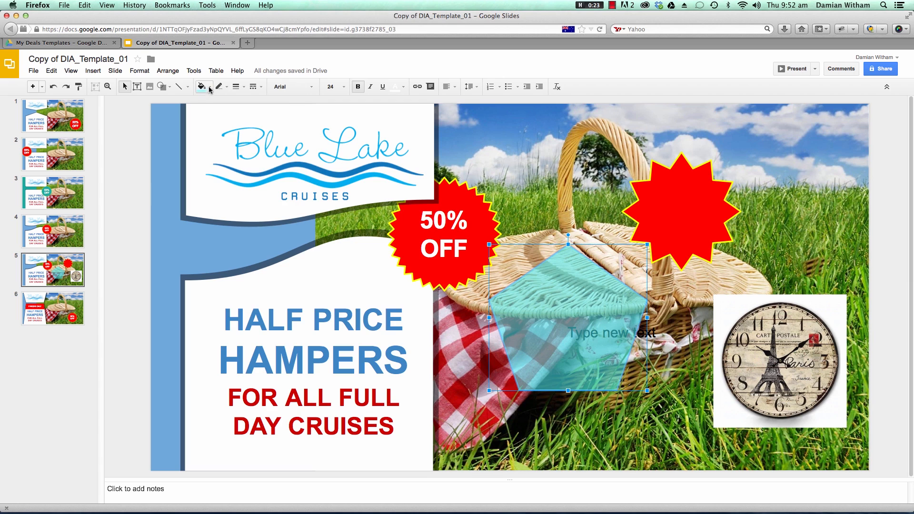
left_click(209, 88)
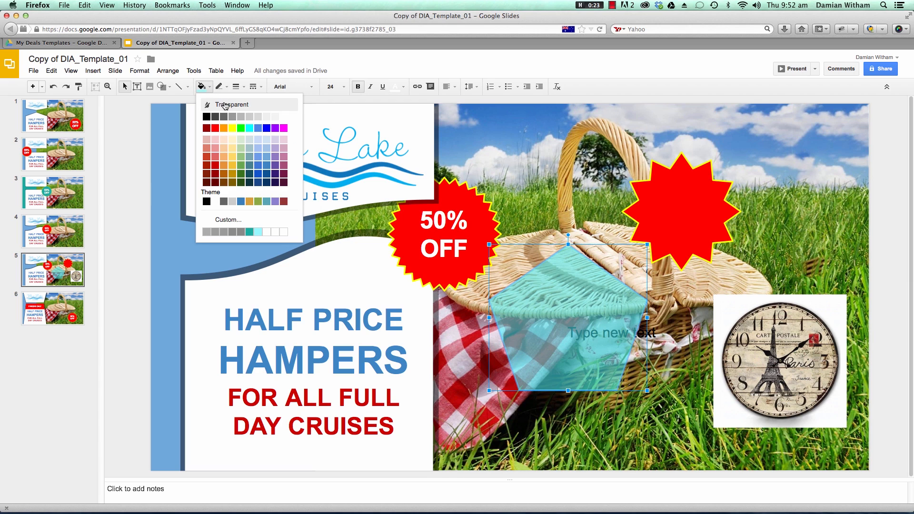
left_click(222, 87)
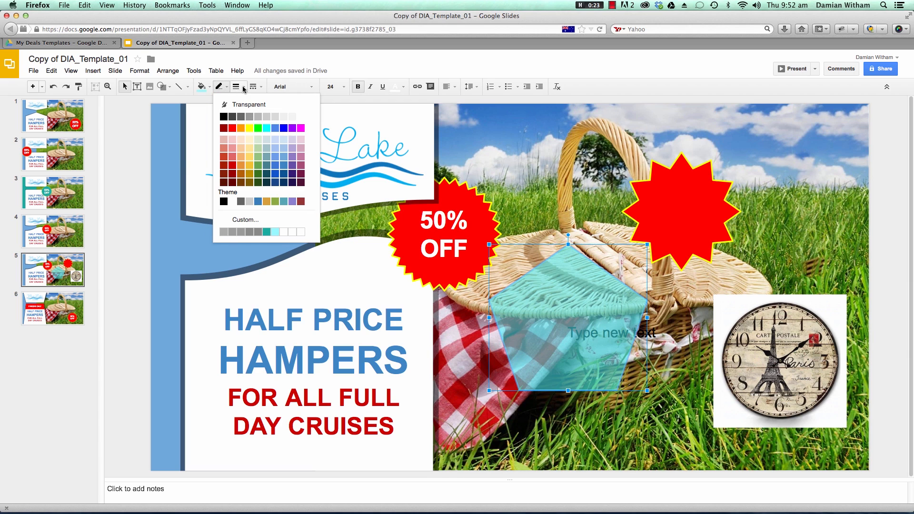
left_click(684, 180)
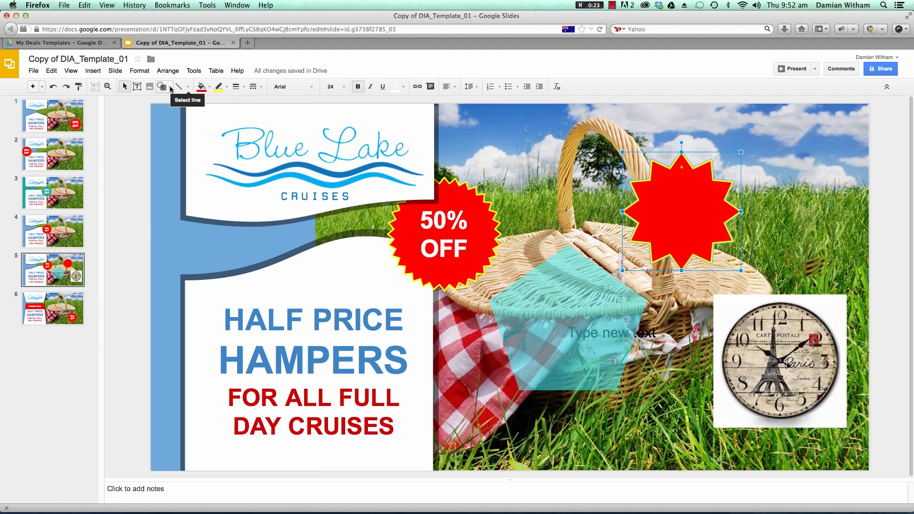
Draw a nearly horizontal arrow across the sky on slide 5, from beside the logo panel to inside the basket handle.
left_click(188, 87)
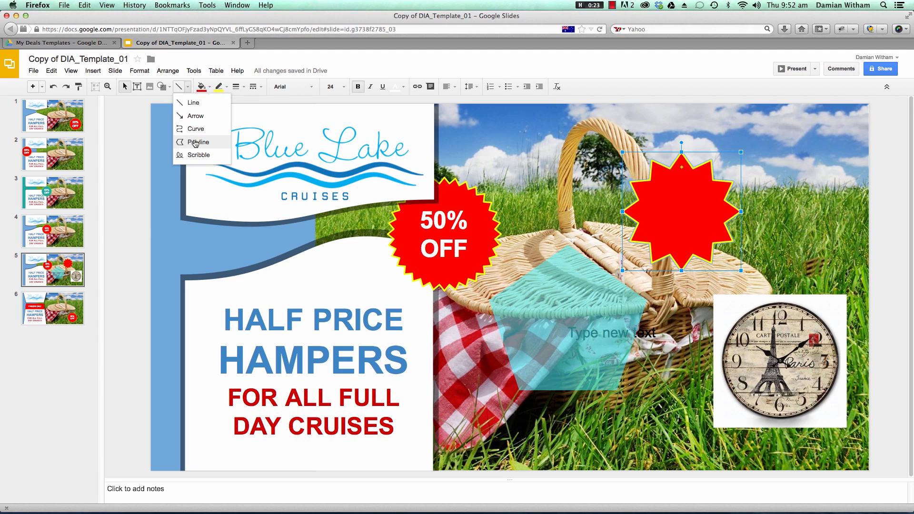
left_click(194, 116)
left_click_drag(472, 155, 605, 162)
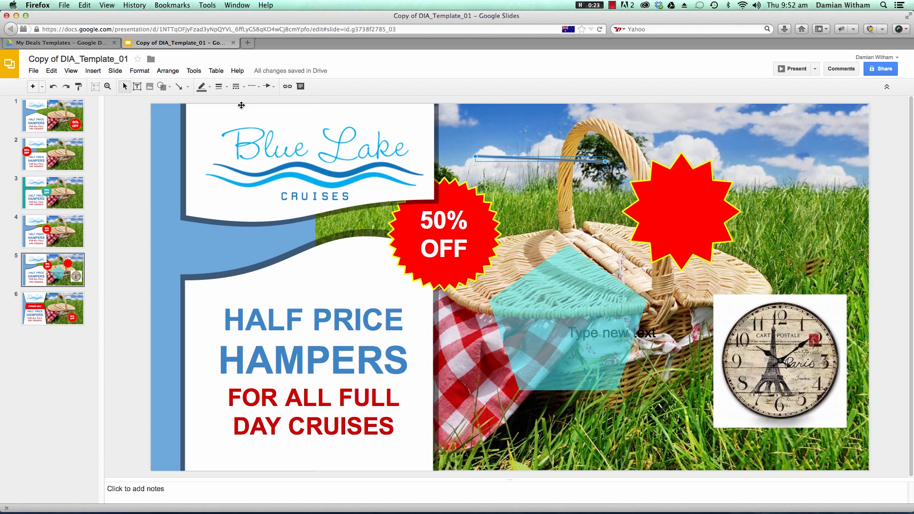
Format the new arrow with the open arrowhead style at its end, a thicker line and a yellow line colour.
left_click(268, 86)
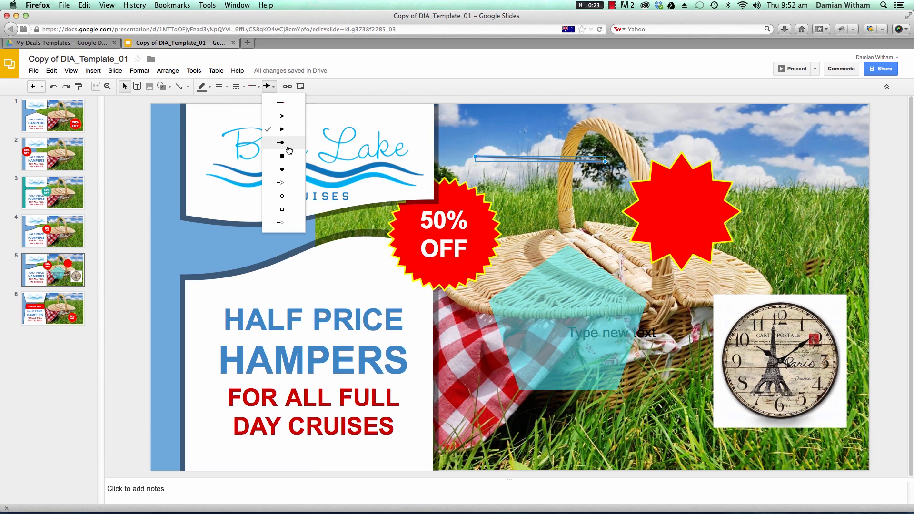
left_click(281, 116)
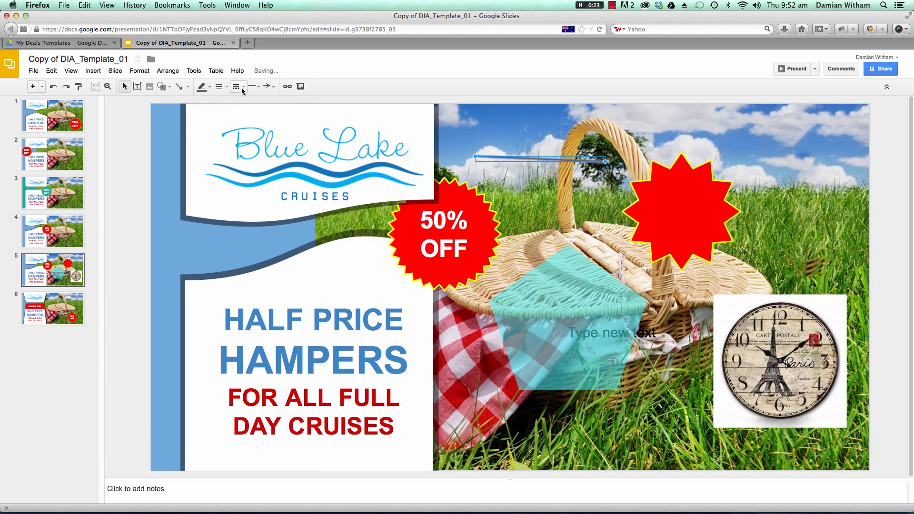
left_click(219, 86)
left_click(239, 144)
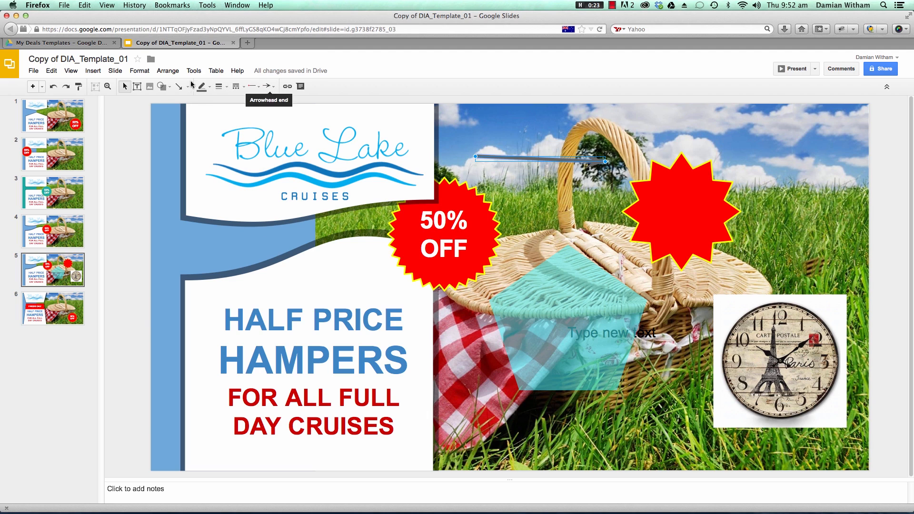
left_click(211, 90)
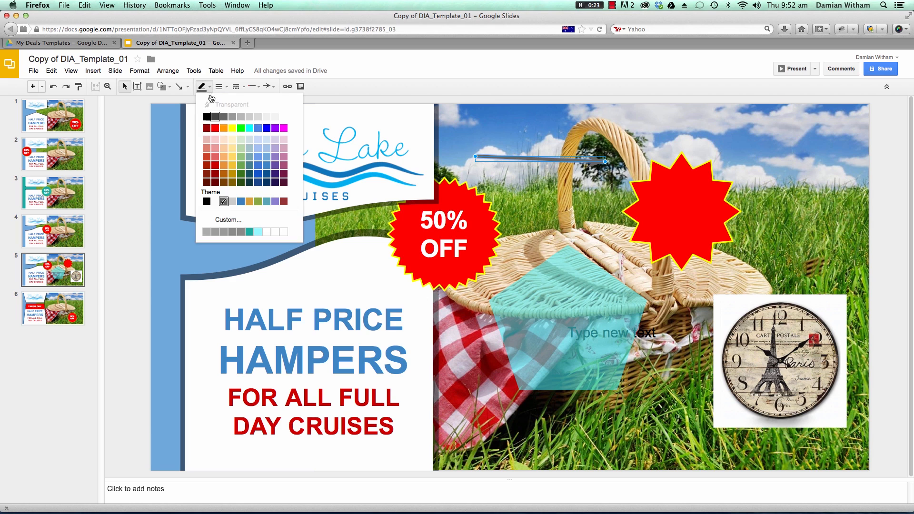
left_click(233, 129)
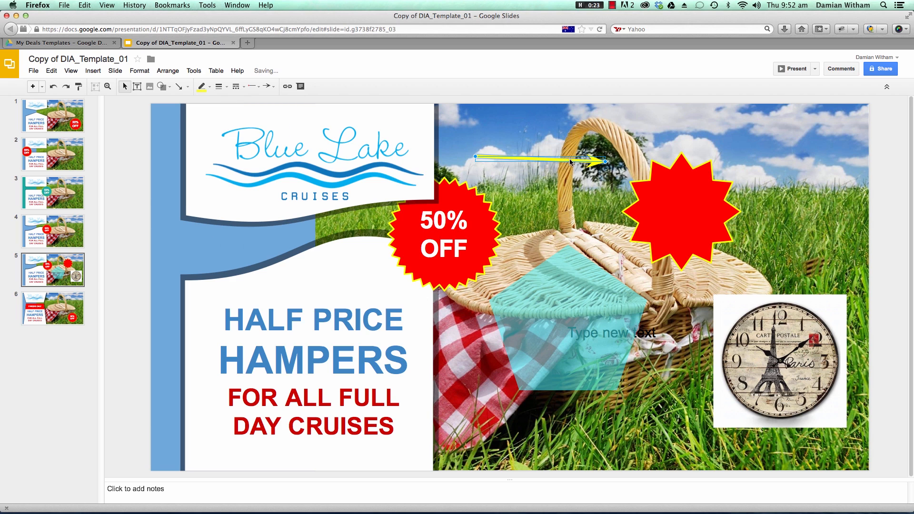
Undo the accidental background image move and reposition the yellow arrow's ends to run from the pentagon's peak to the white panel.
left_click_drag(570, 161, 578, 210)
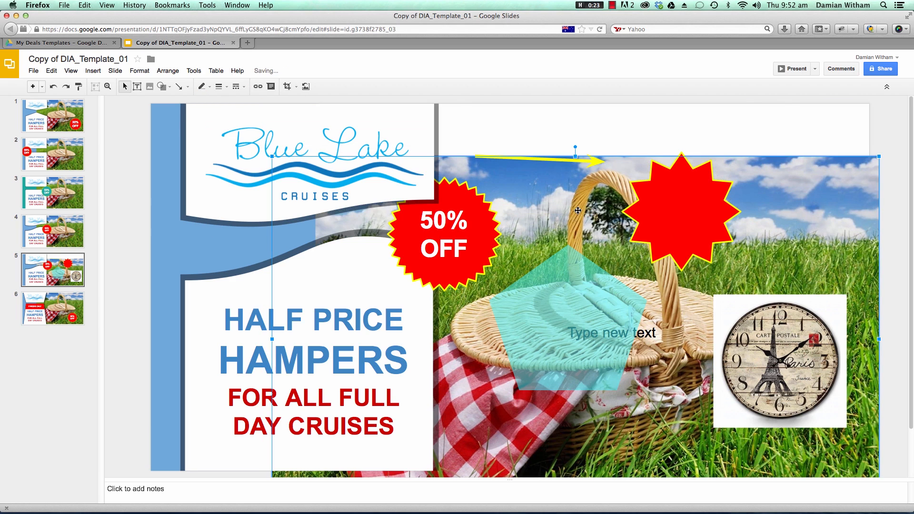
left_click(54, 87)
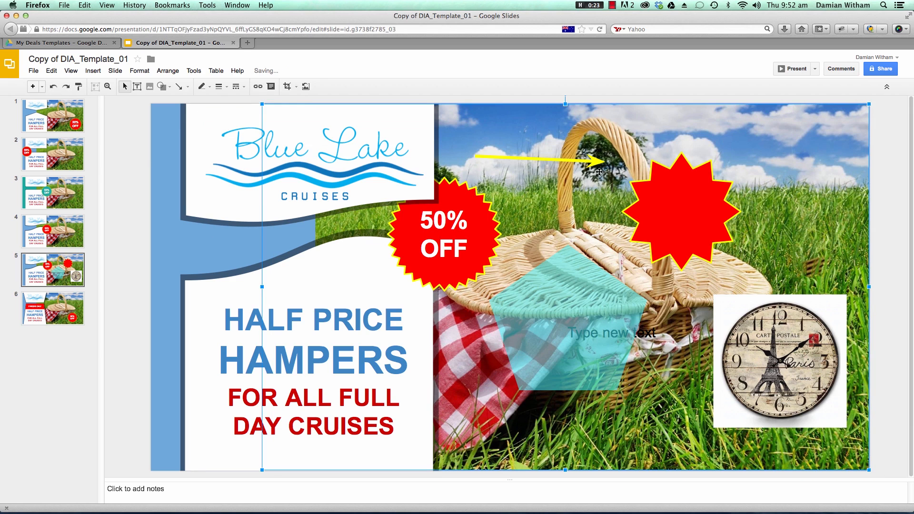
left_click(596, 163)
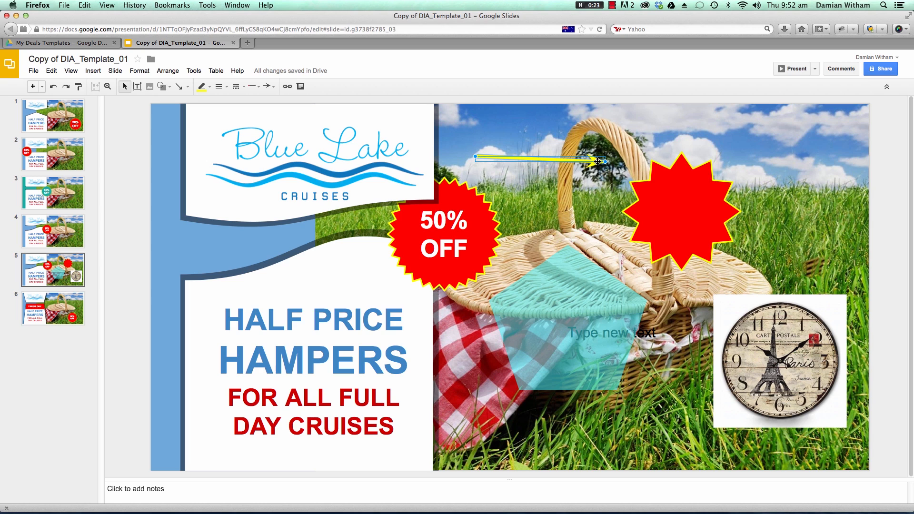
left_click_drag(596, 192, 719, 379)
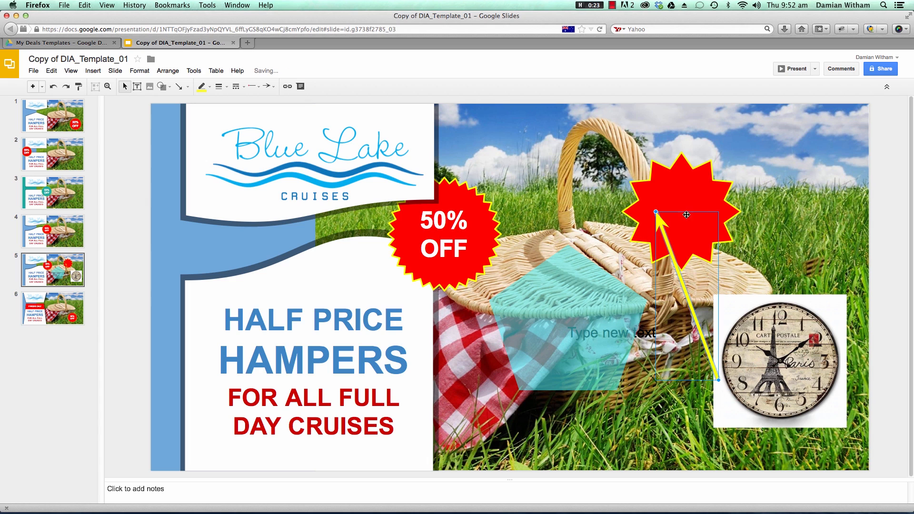
left_click_drag(655, 212, 800, 187)
left_click_drag(719, 379, 489, 136)
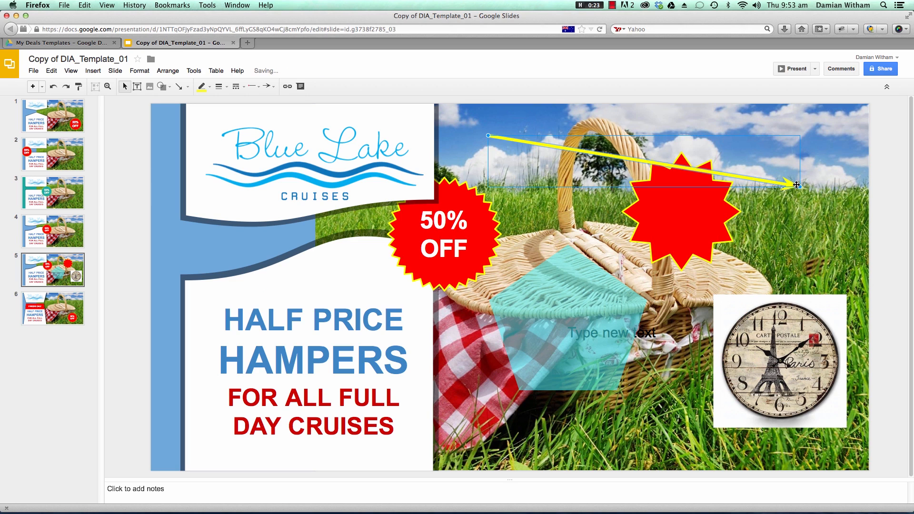
left_click_drag(802, 187, 406, 302)
left_click_drag(489, 136, 569, 245)
Delete the turquoise pentagon and adjust the yellow arrow so it points from the basket lid to the HALF PRICE text.
left_click(615, 301)
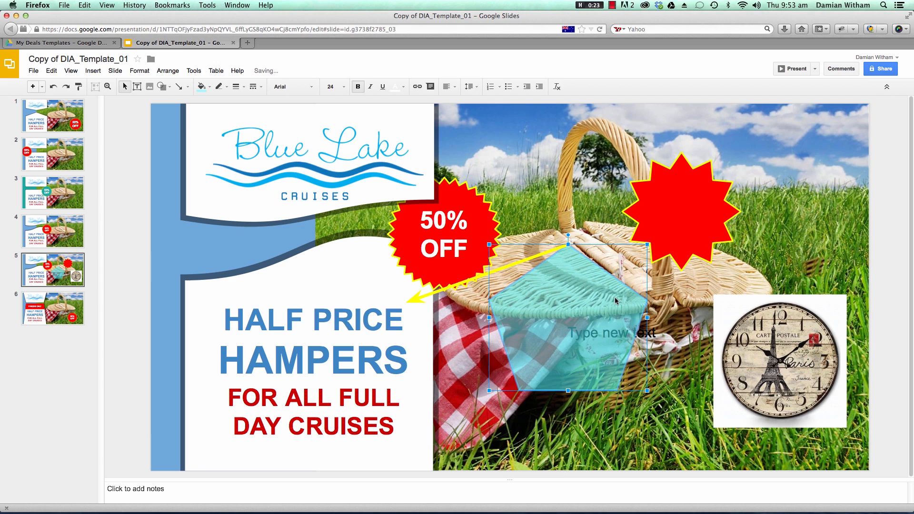
key("Delete")
left_click_drag(564, 245, 529, 288)
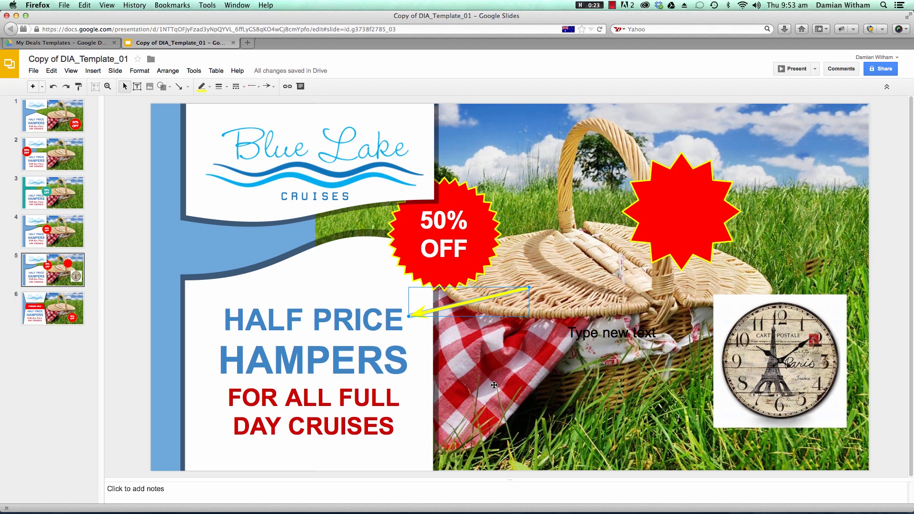
left_click(133, 304)
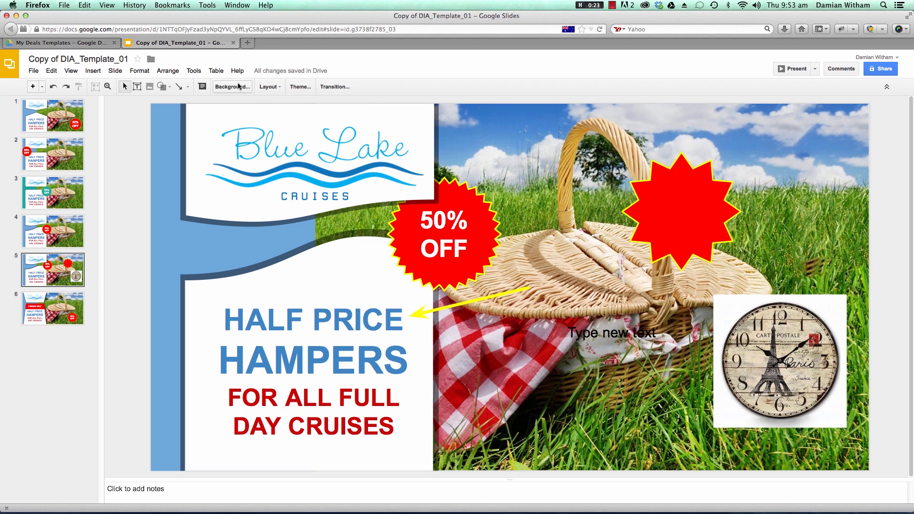
Open Copy of DIA_Template_02 from the My Deals Templates folder and view its slides 2 to 4.
left_click(78, 44)
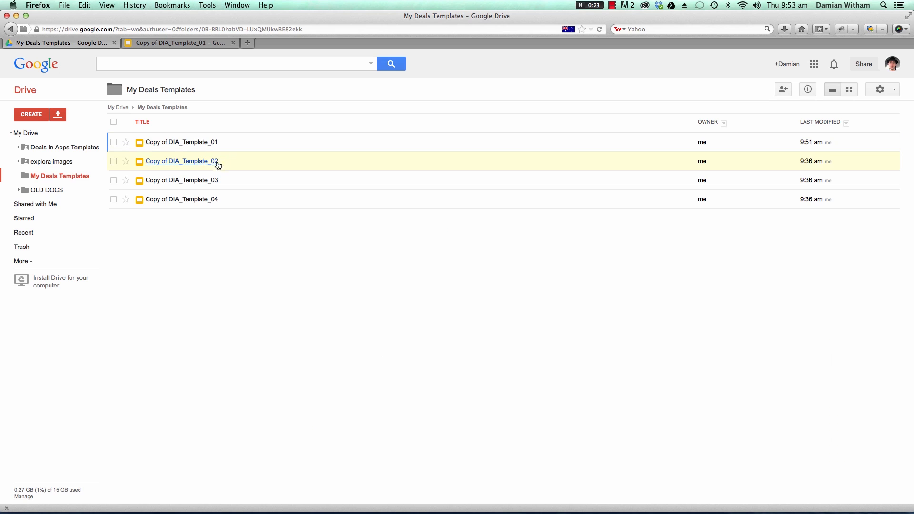
left_click(201, 163)
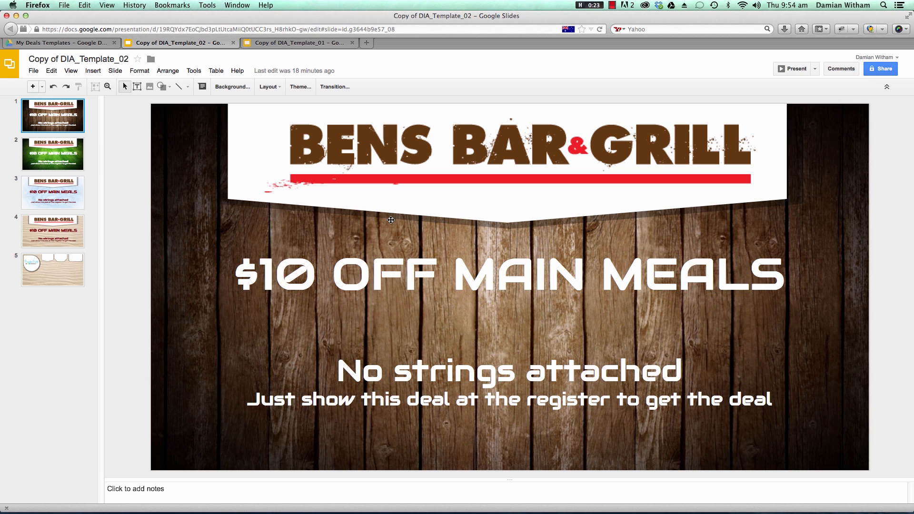
left_click(76, 160)
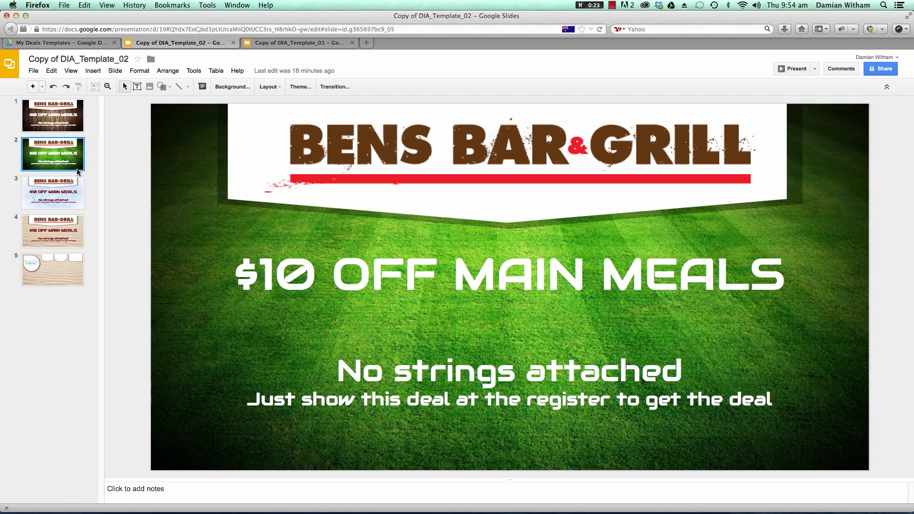
left_click(79, 196)
left_click(78, 231)
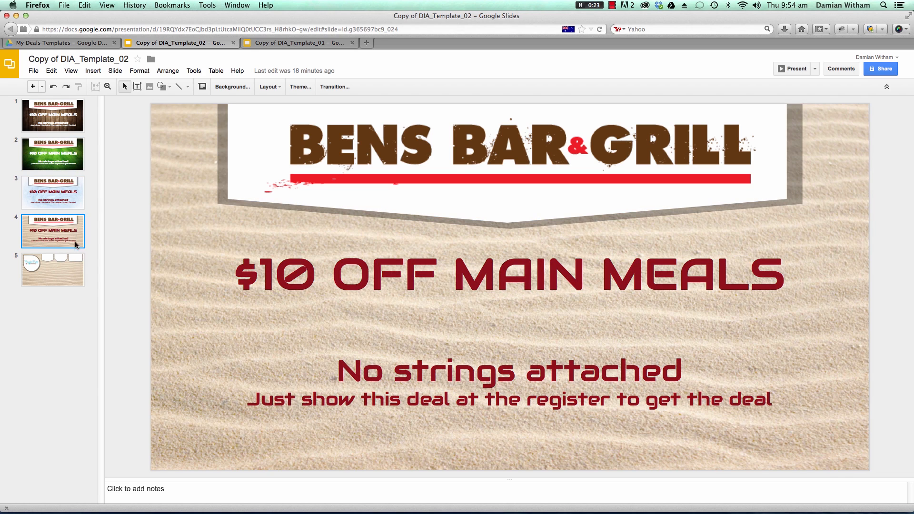
Set the background colour of slide 1 to a light blue.
left_click(72, 123)
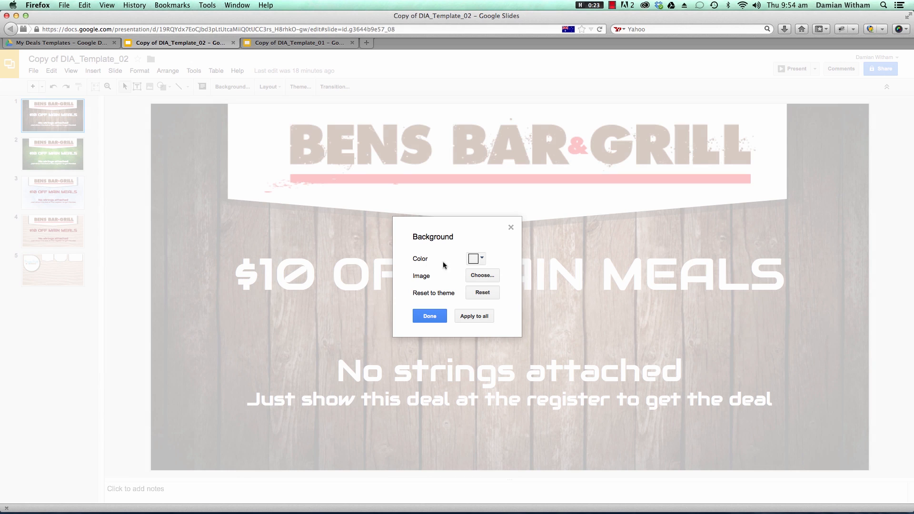
left_click(482, 258)
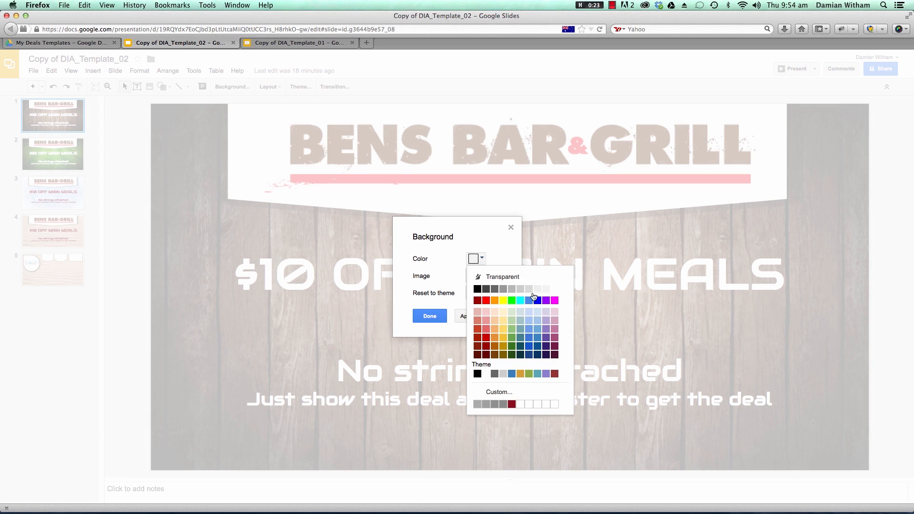
left_click(538, 328)
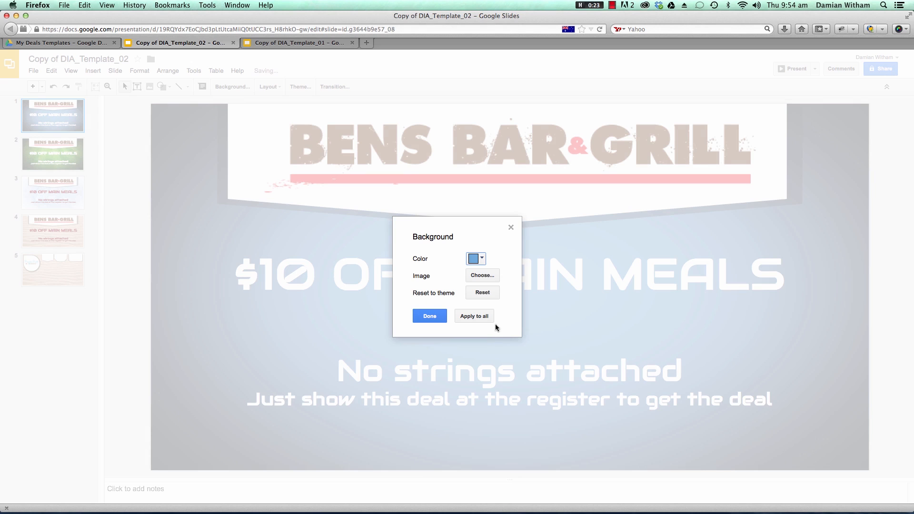
left_click(431, 316)
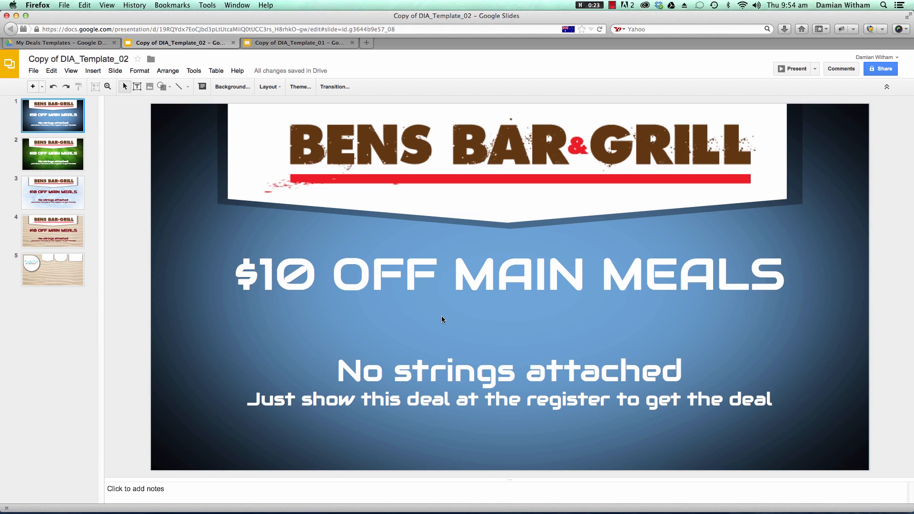
Set slide 1's background image to wood1.png from the Deal Backgrounds folder inside Deals In Apps Templates on Google Drive.
left_click(244, 88)
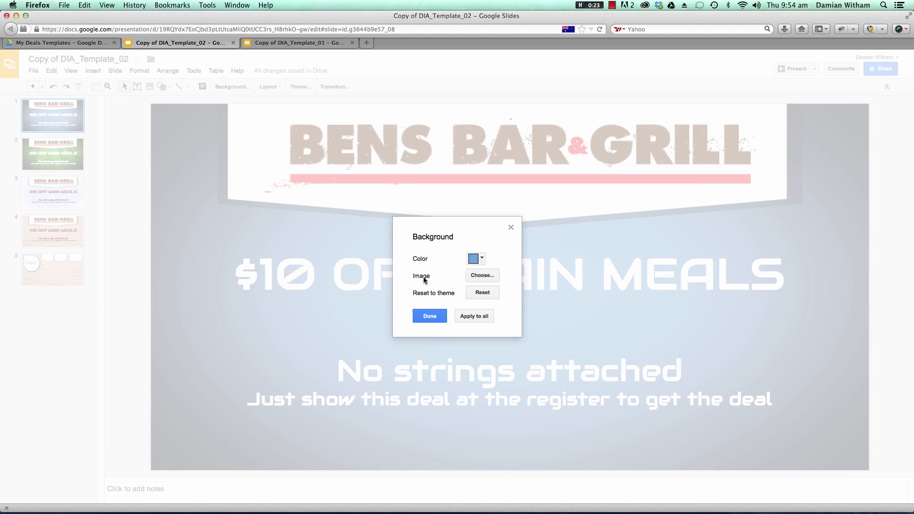
left_click(488, 274)
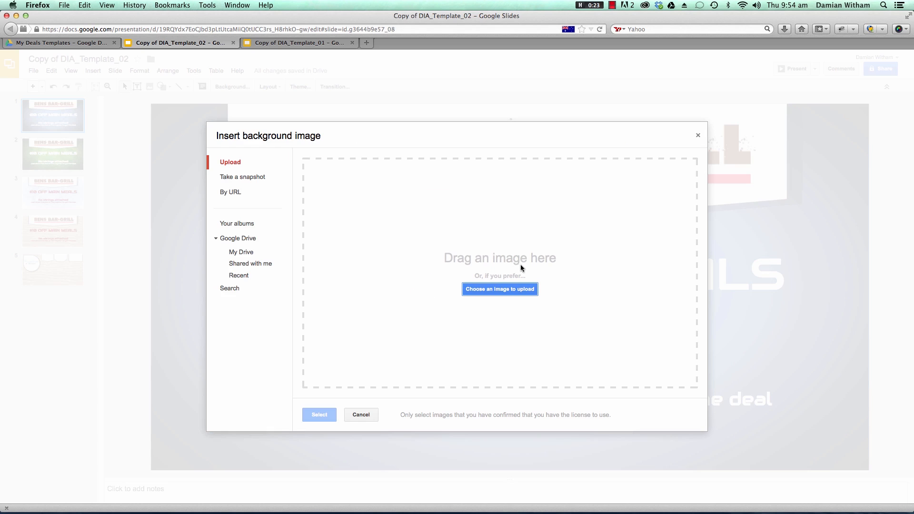
left_click(237, 240)
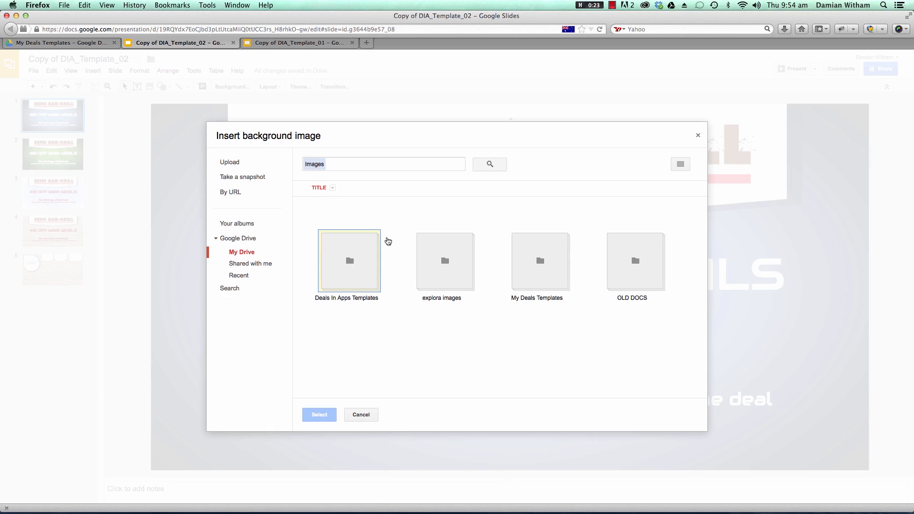
double_click(350, 263)
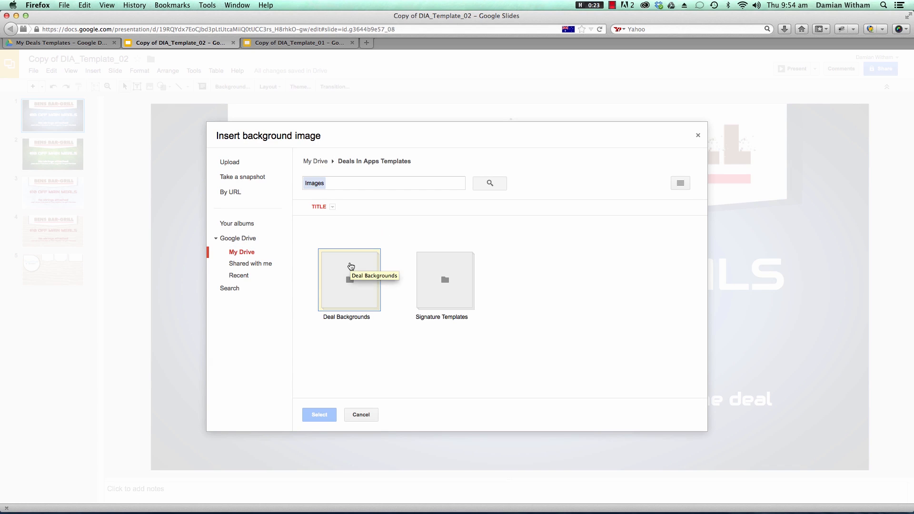
double_click(361, 288)
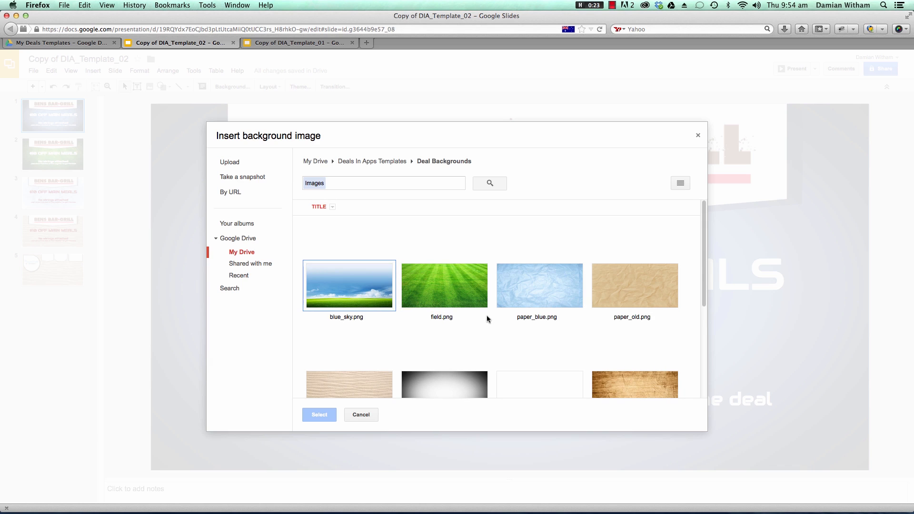
scroll(493, 304, "down", 3)
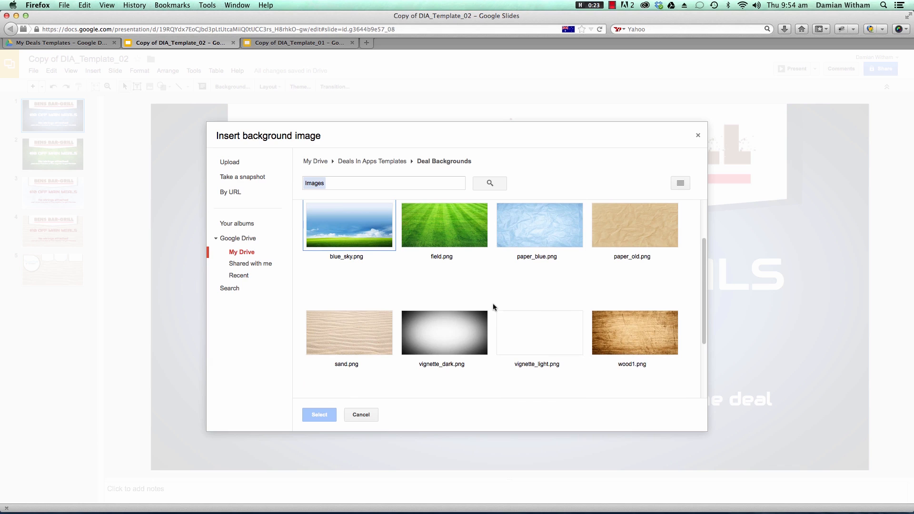
scroll(495, 289, "down", 3)
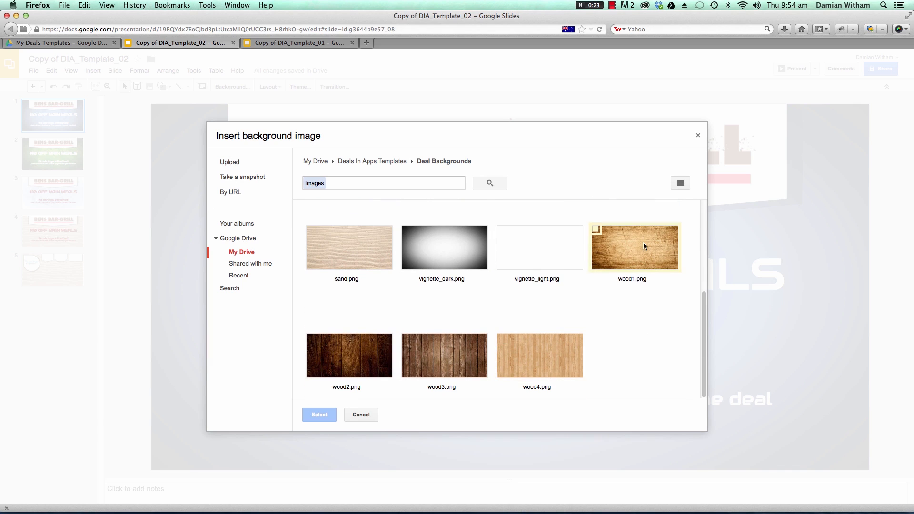
left_click(638, 246)
left_click(320, 415)
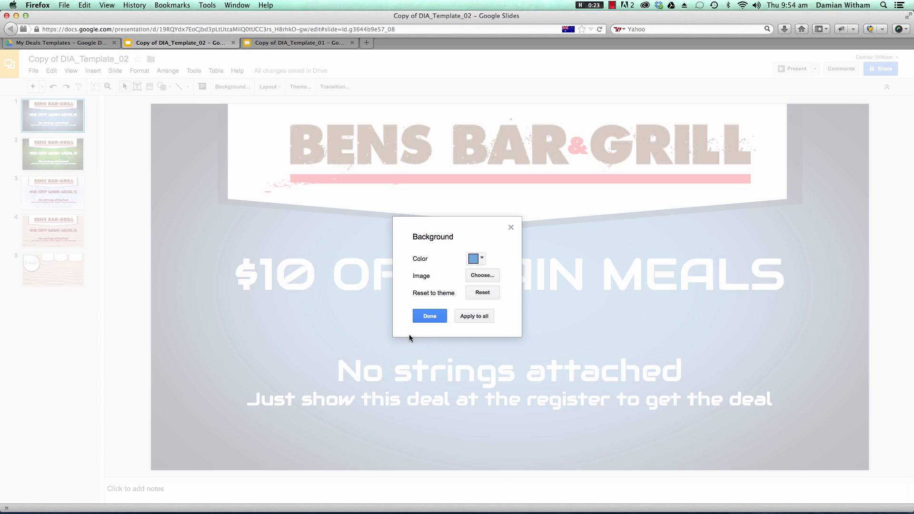
left_click(430, 317)
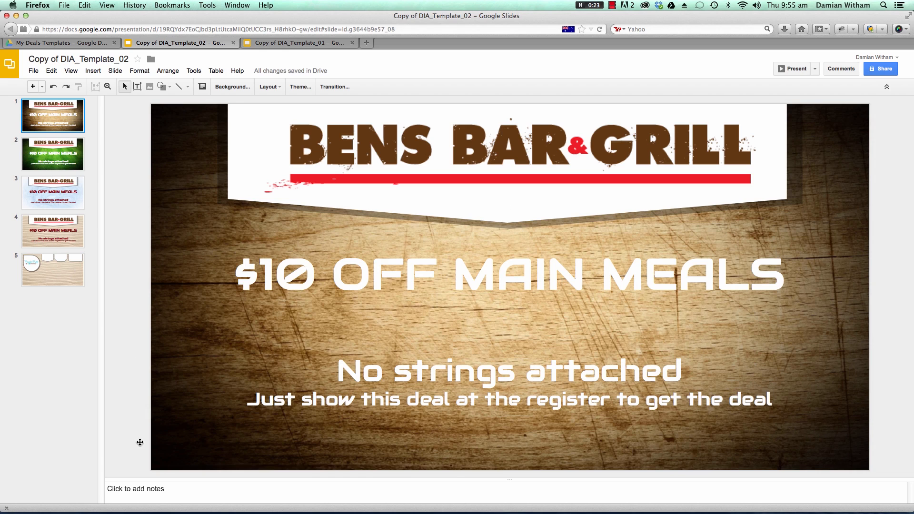
Shift the dark vignette overlay on slide 1 aside to reveal it as a separate image, and delete it.
left_click(165, 148)
left_click_drag(162, 146, 196, 147)
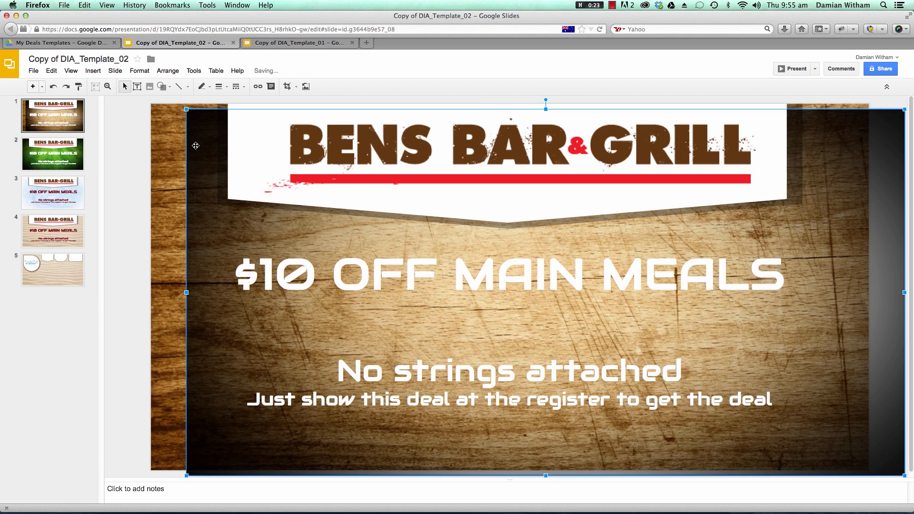
key("Delete")
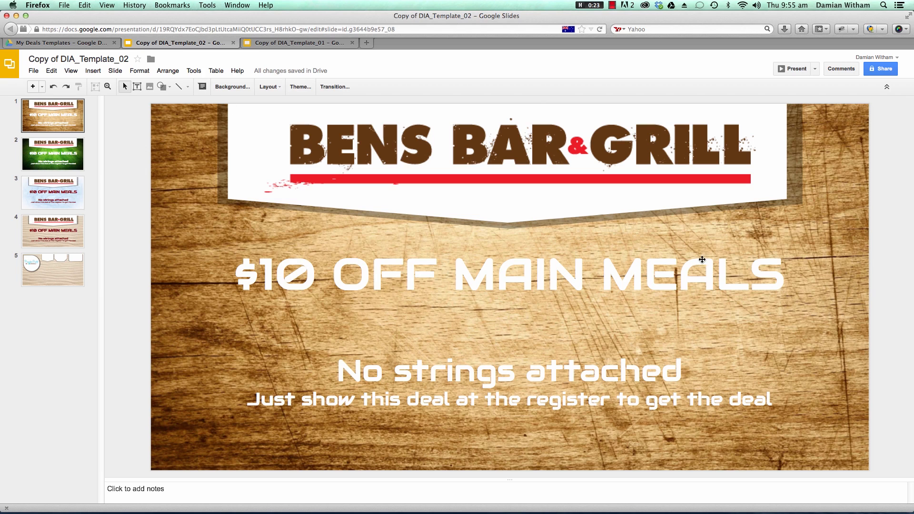
Insert the image vignette_dark.png from the Deal Backgrounds folder in Google Drive onto slide 1.
left_click(150, 88)
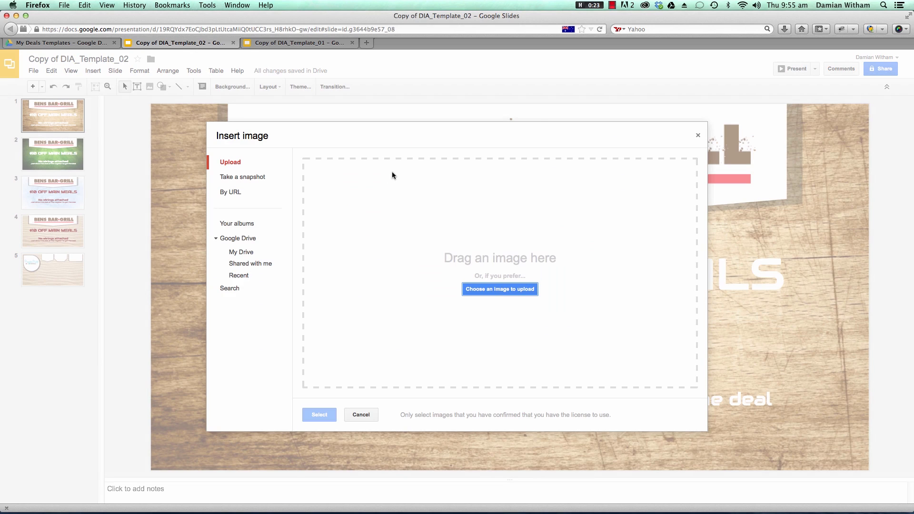
left_click(247, 239)
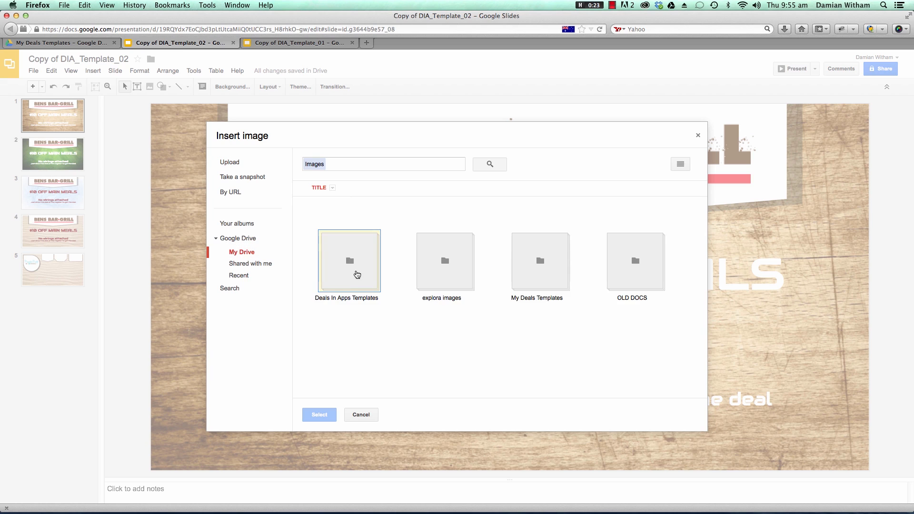
double_click(356, 270)
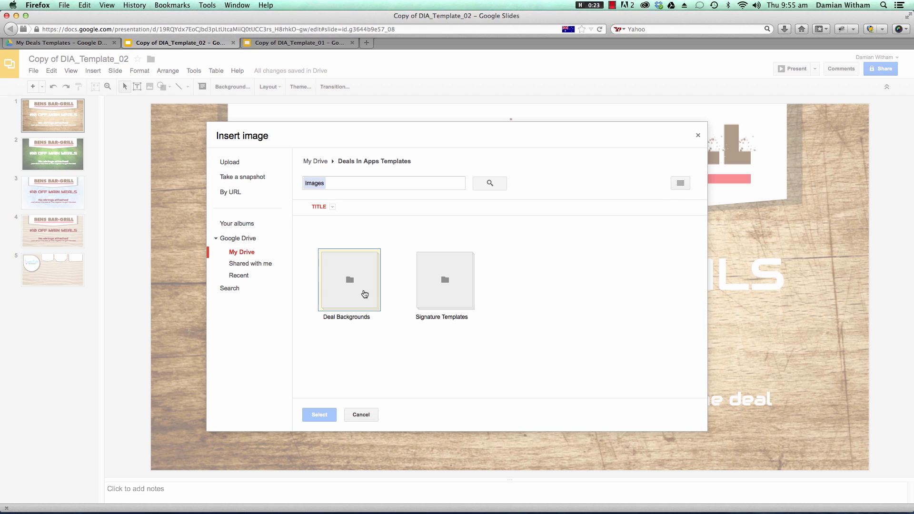
double_click(357, 293)
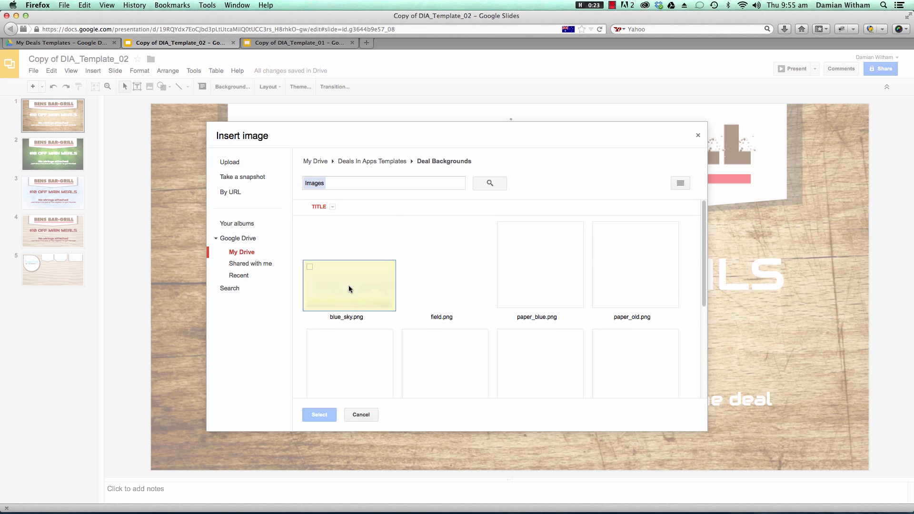
scroll(519, 355, "down", 4)
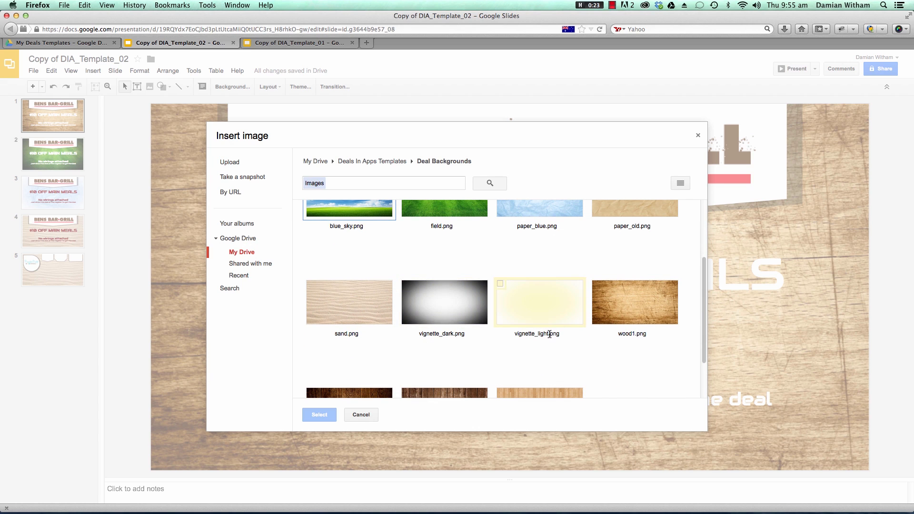
left_click(448, 298)
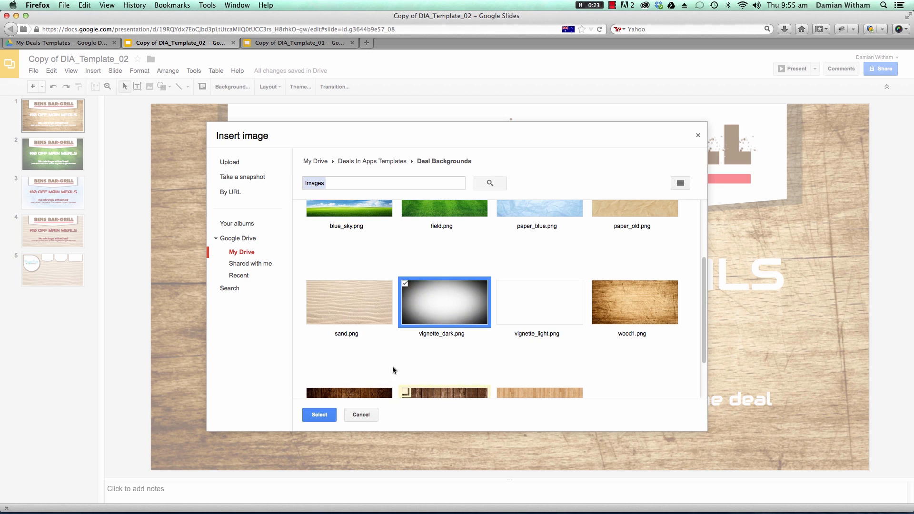
left_click(320, 416)
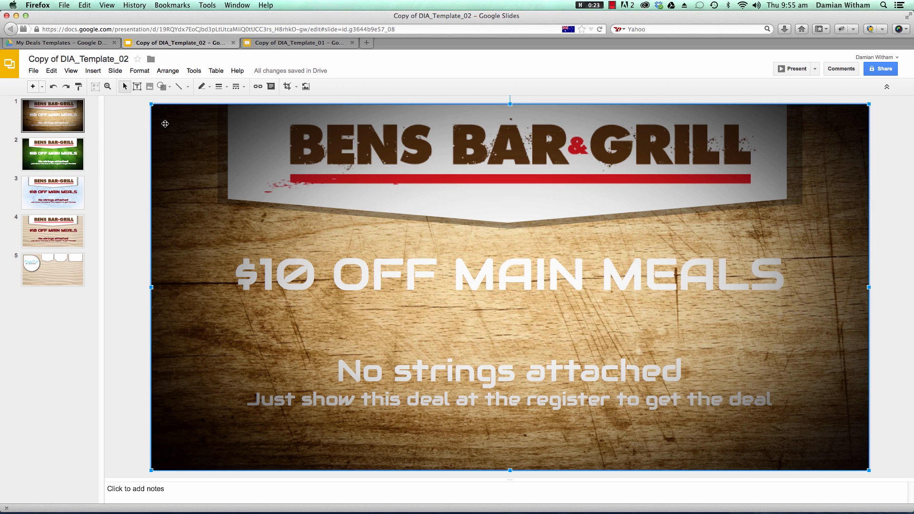
Send the inserted dark vignette image to the back, behind the logo and text, and deselect it.
left_click(170, 73)
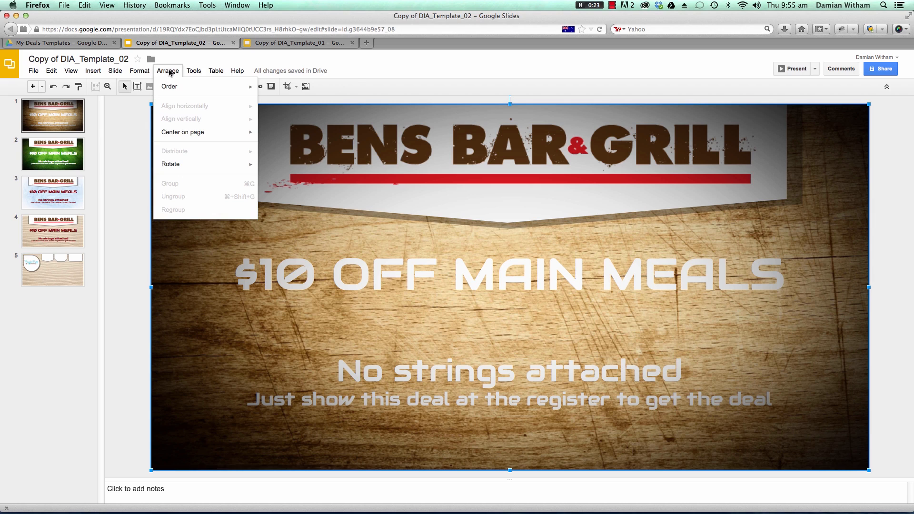
mouse_move(172, 86)
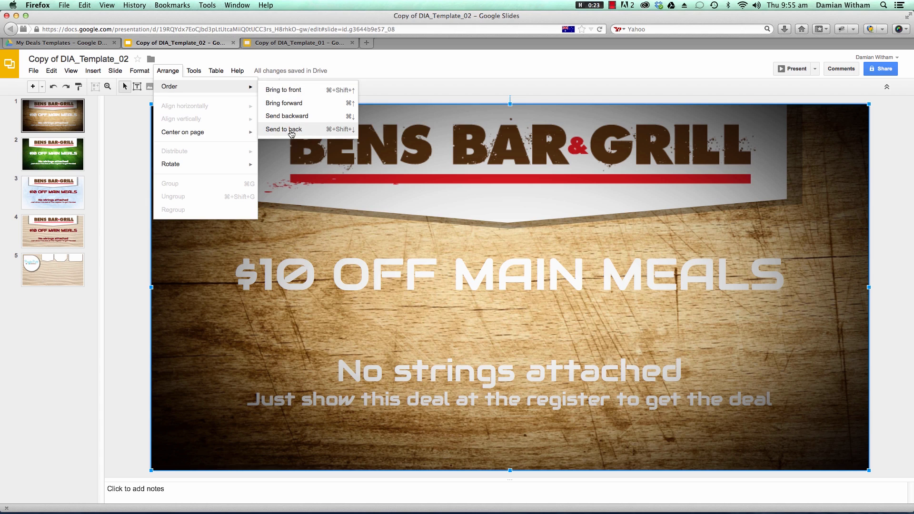
left_click(291, 130)
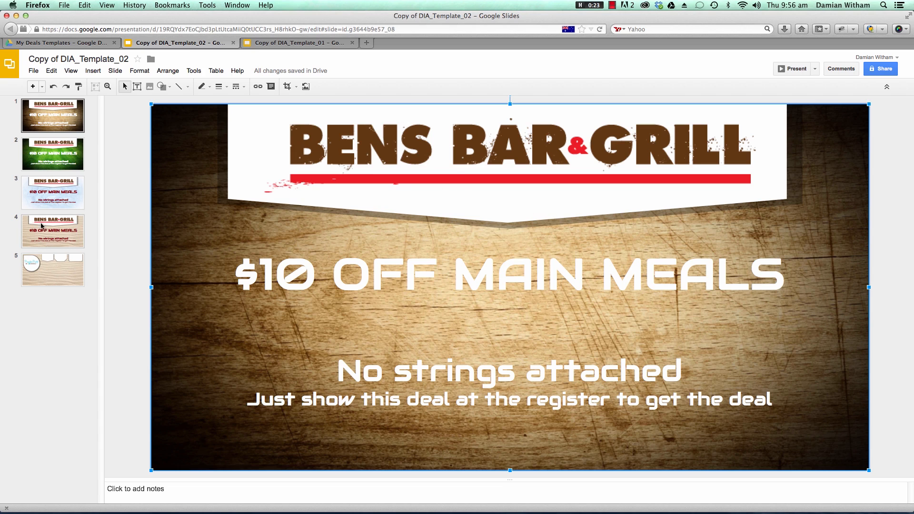
left_click(125, 222)
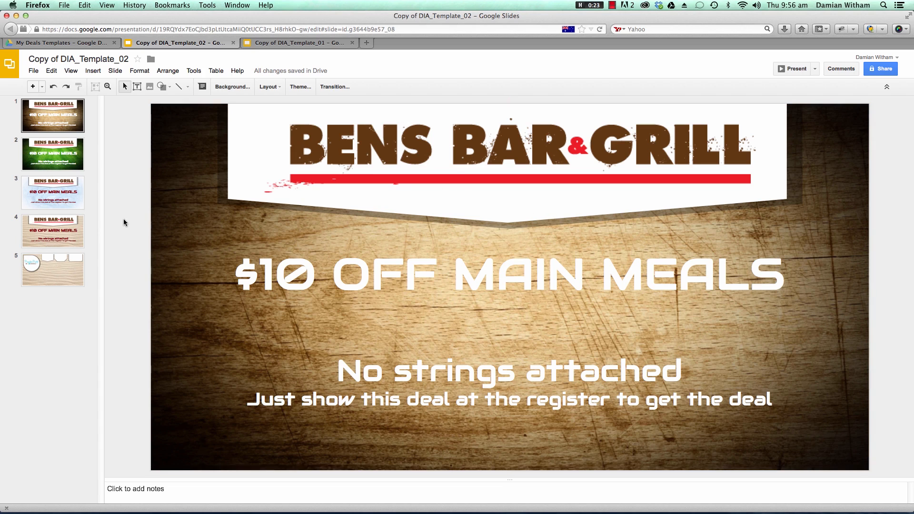
Add the Anton font from the full font library and apply it to the "$10 OFF MAIN MEALS" heading at size 72.
left_click(416, 270)
left_click_drag(784, 269, 243, 260)
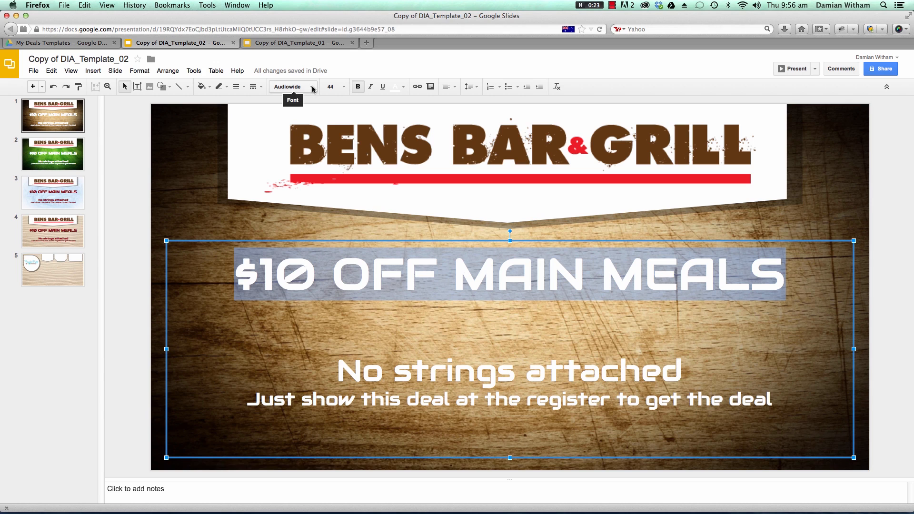
left_click(254, 273)
left_click_drag(244, 273, 774, 291)
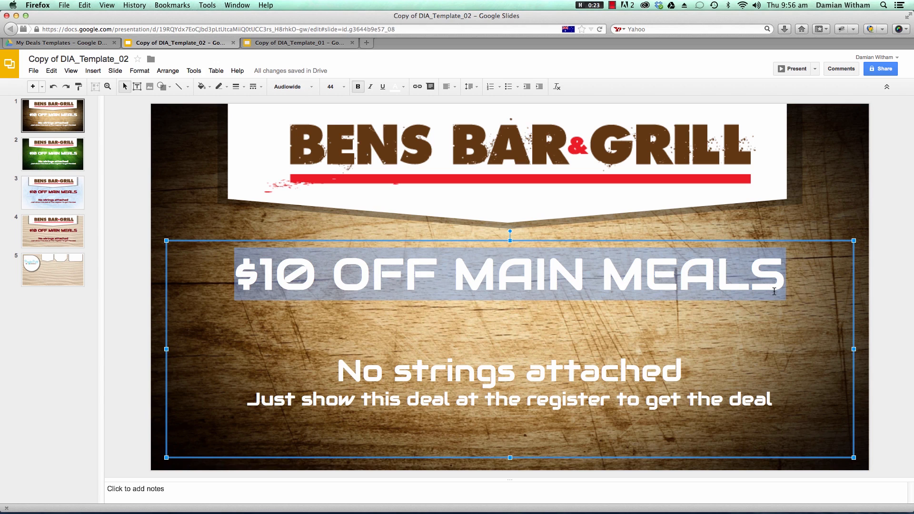
left_click(313, 89)
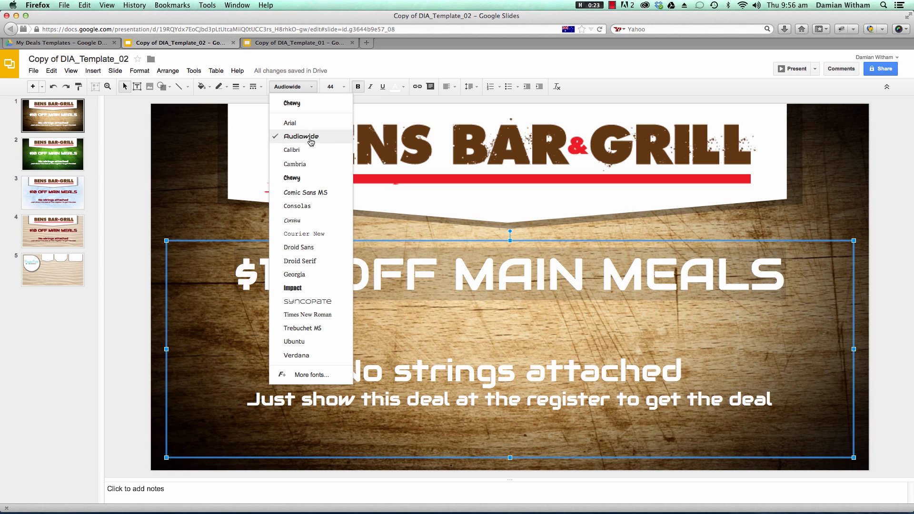
left_click(313, 376)
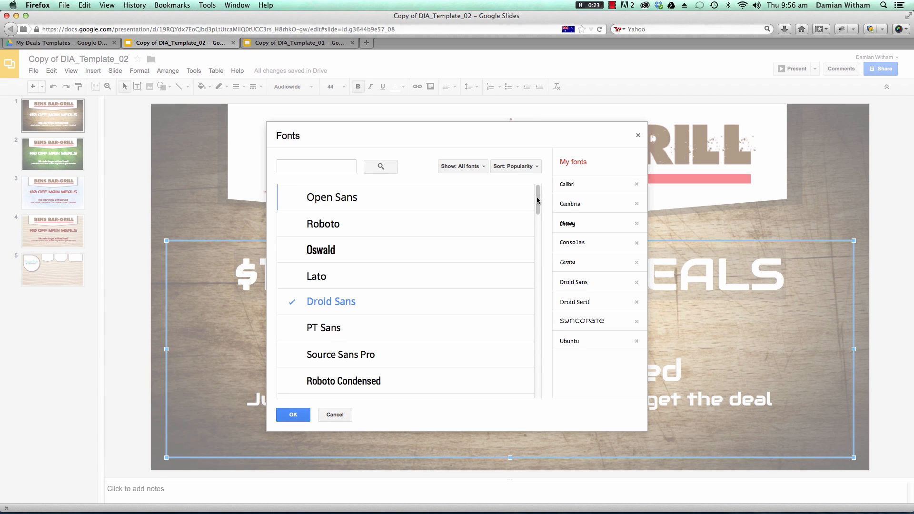
left_click_drag(538, 199, 533, 345)
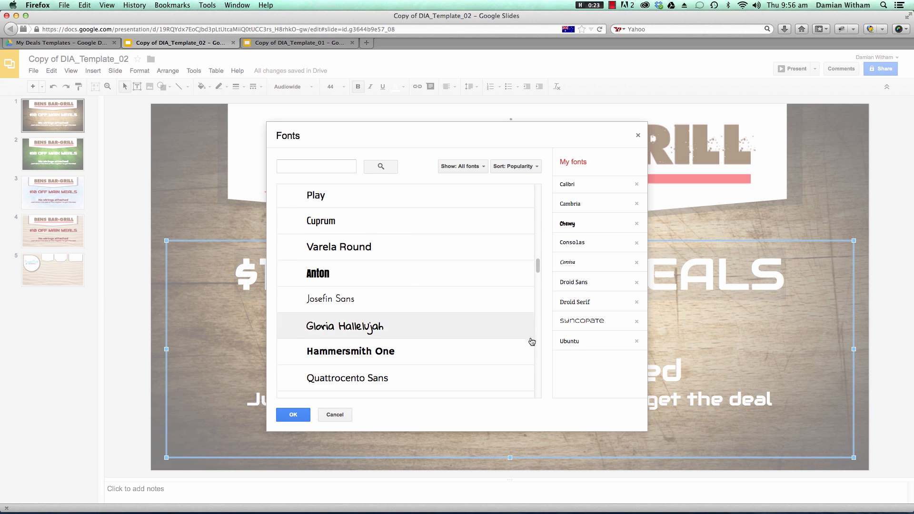
left_click(322, 275)
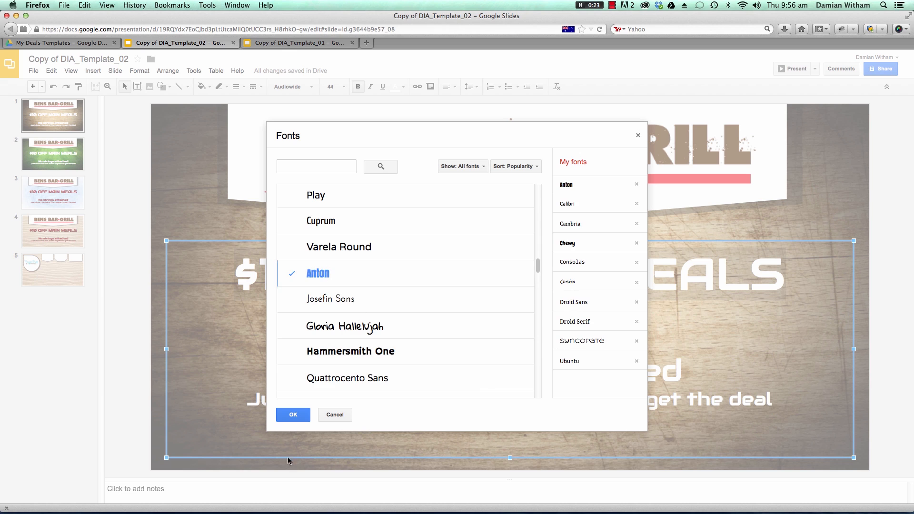
left_click(294, 415)
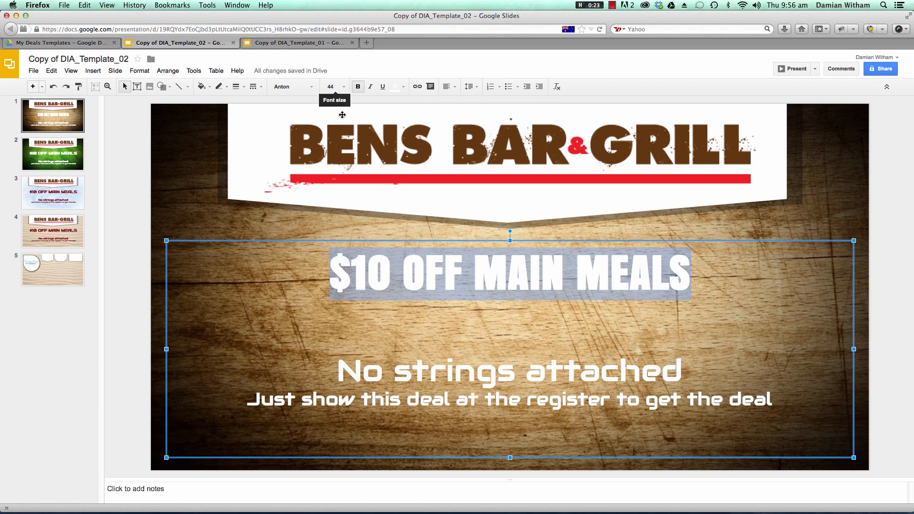
left_click(332, 86)
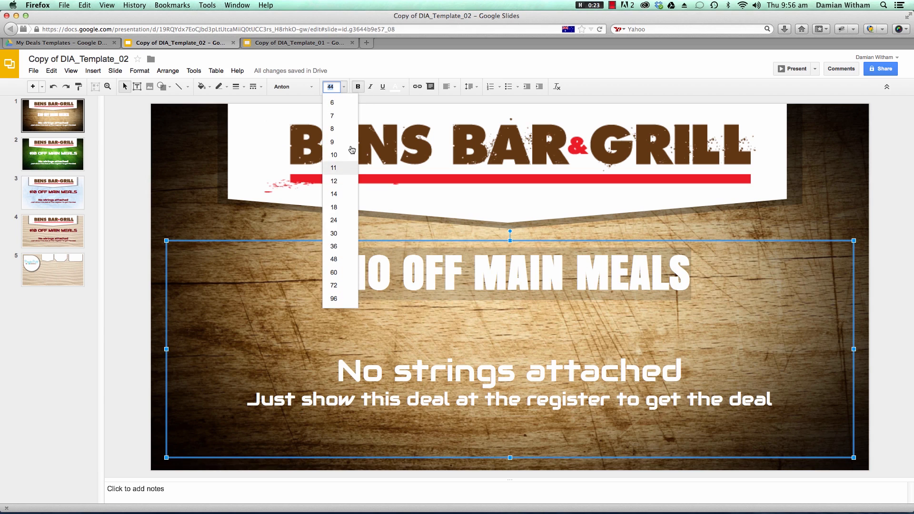
left_click(336, 285)
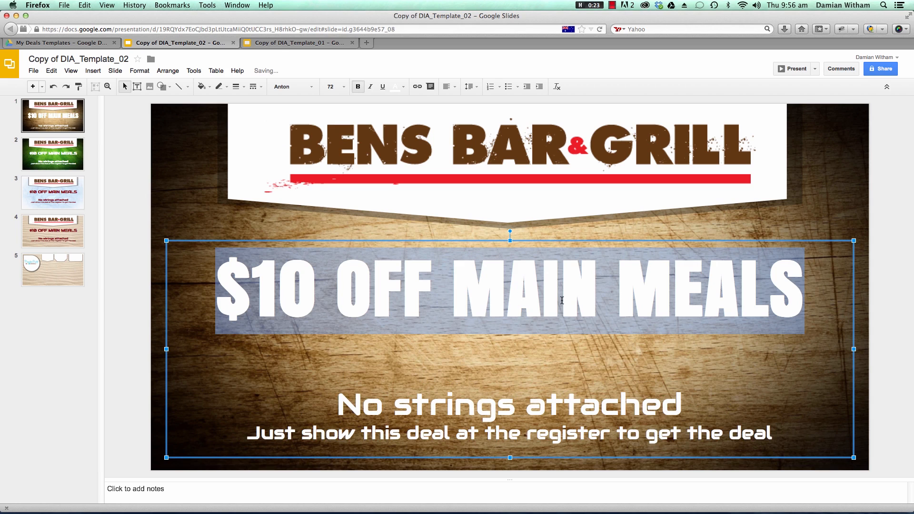
Change the text colour of the "$10 OFF MAIN MEALS" heading on slide 1 to red.
left_click(601, 293)
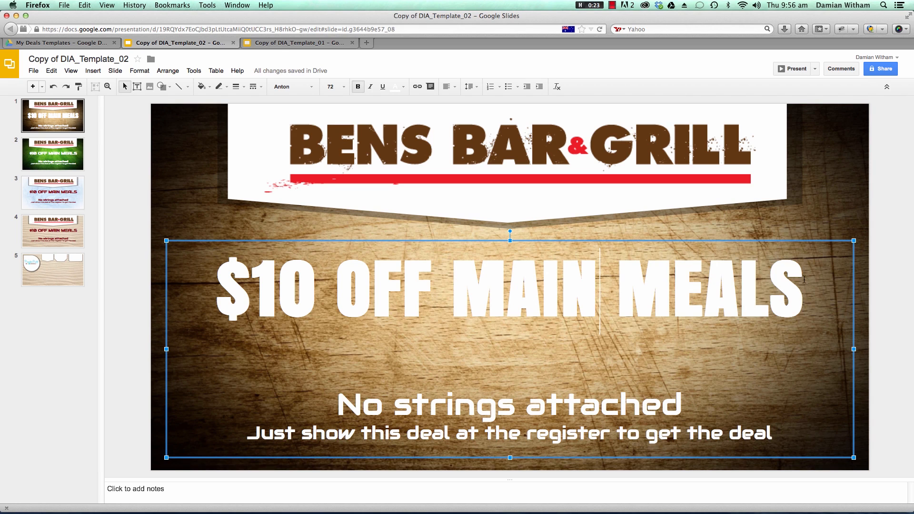
left_click_drag(804, 281, 220, 273)
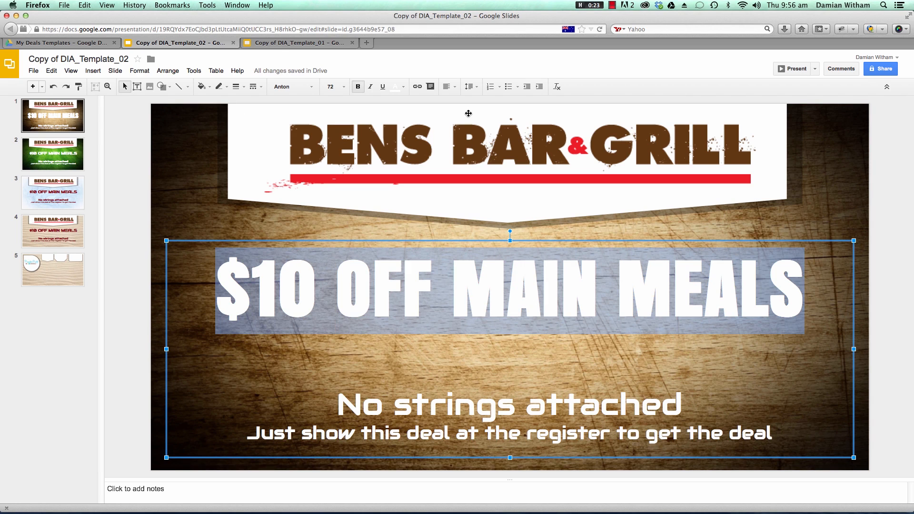
left_click(406, 90)
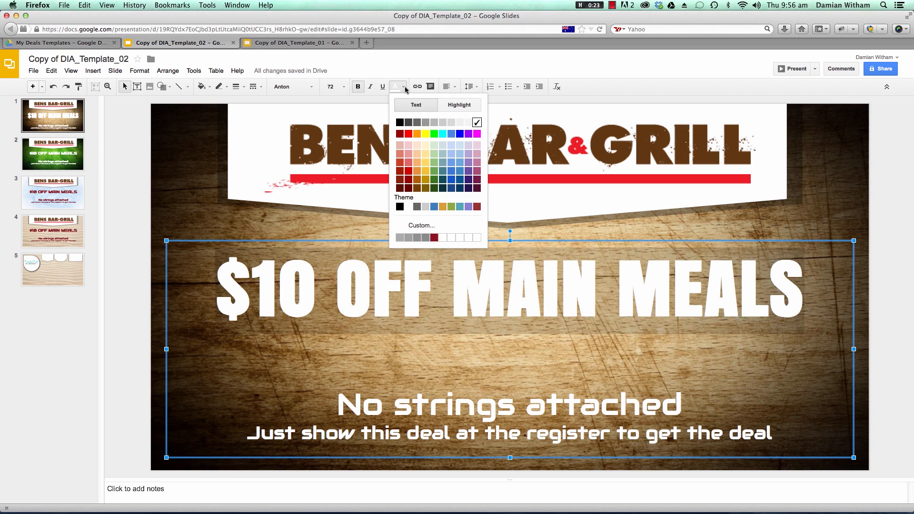
left_click(409, 170)
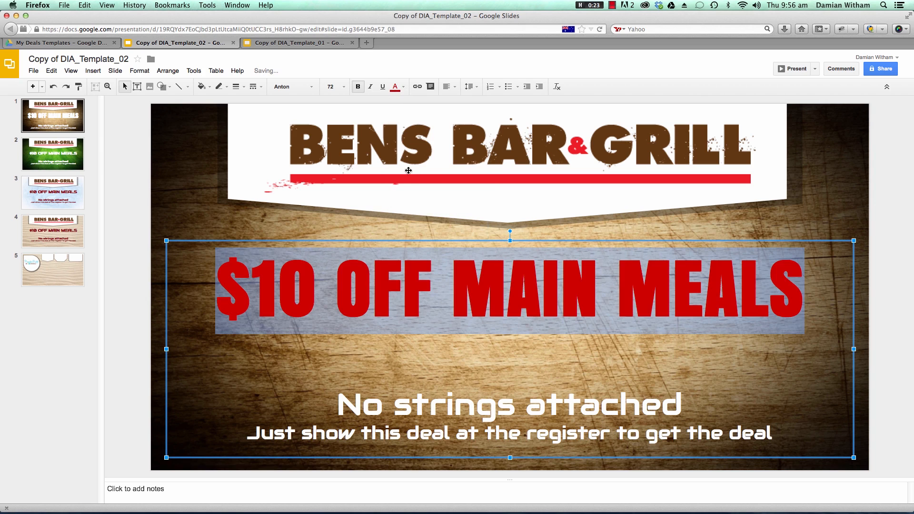
left_click(804, 221)
Delete the dark vignette image covering the wooden background on slide 1.
left_click(562, 291)
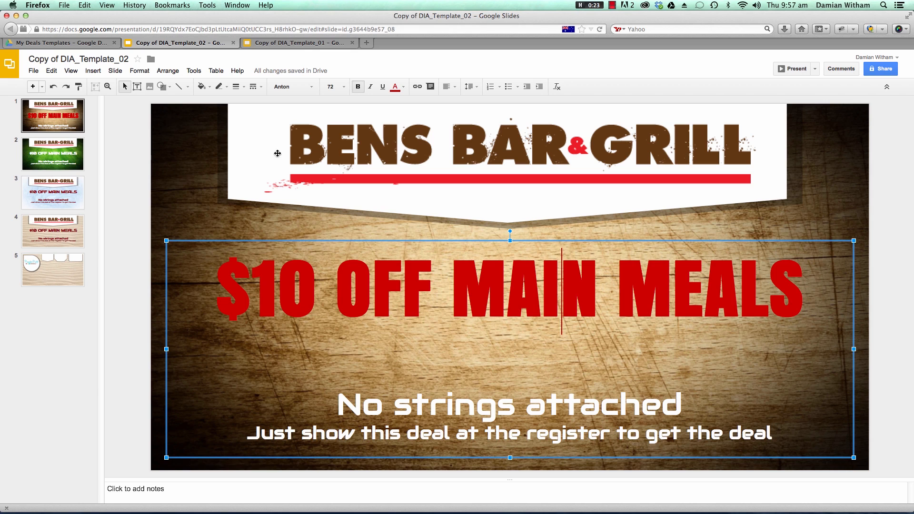
left_click(171, 131)
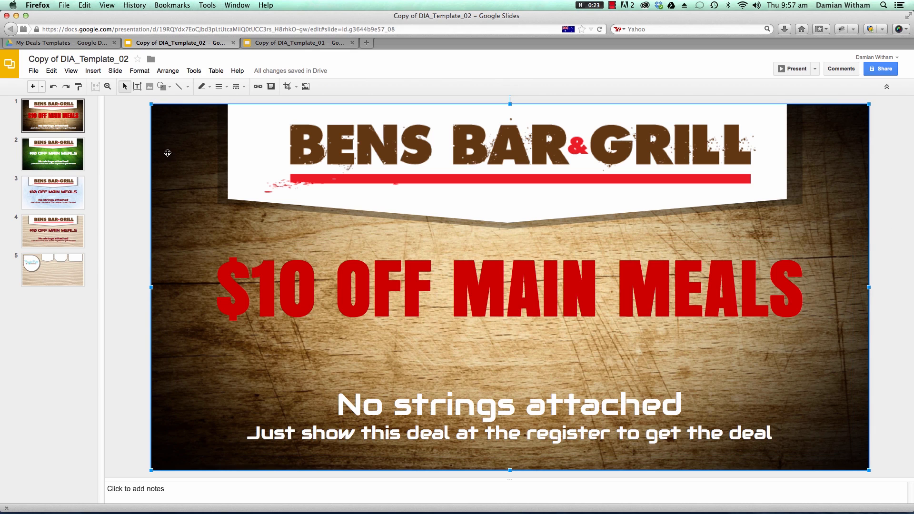
key("Delete")
Apply the Anton font to the two lines below the heading and remove the blank line above "No strings attached".
left_click(567, 407)
left_click_drag(339, 404, 789, 443)
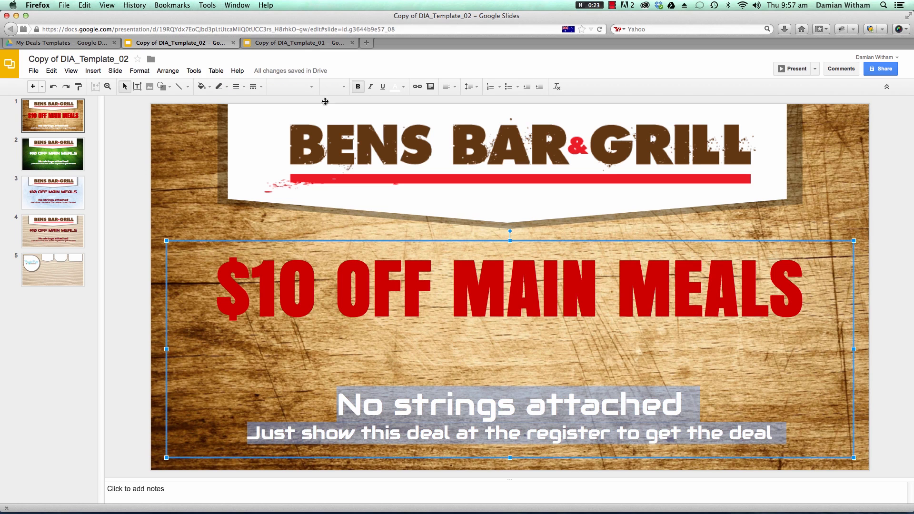
left_click(312, 87)
left_click(303, 106)
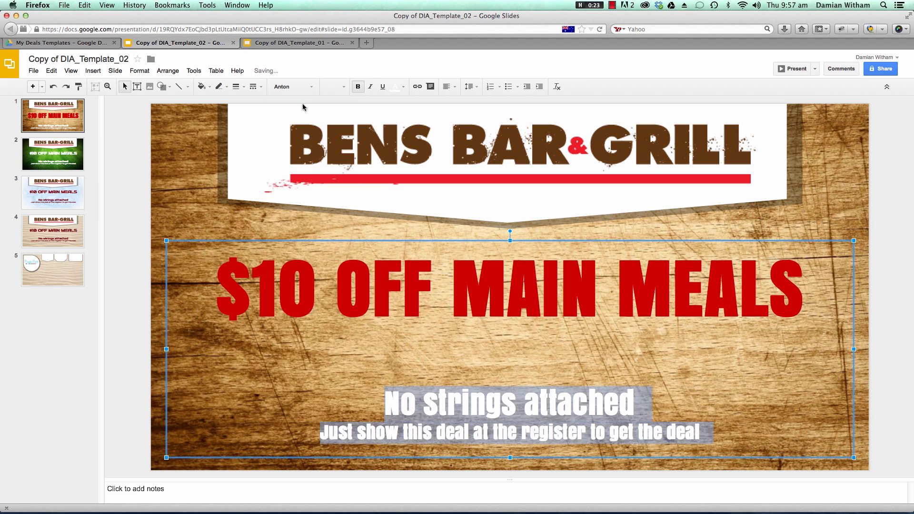
left_click(385, 385)
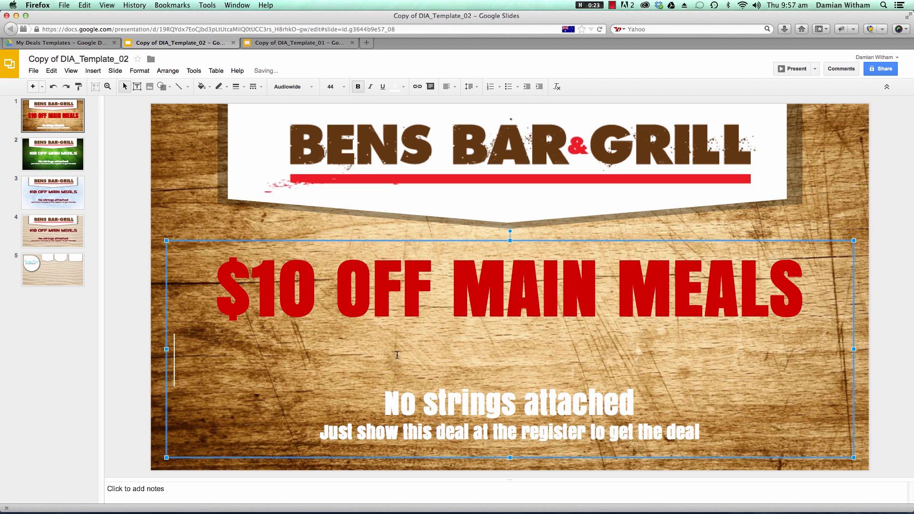
key("BackSpace")
Change the text colour of the "No strings attached" and "Just show this deal" lines to very dark red.
left_click_drag(702, 380, 354, 349)
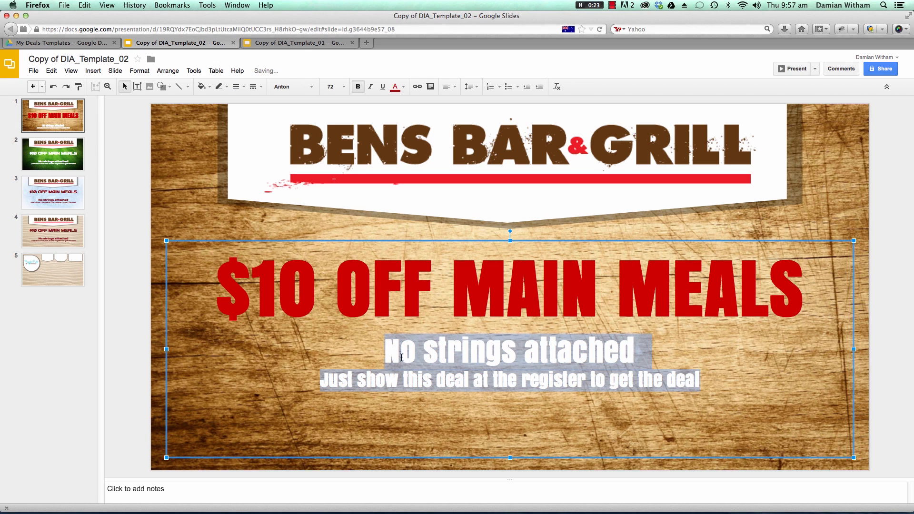
left_click(403, 87)
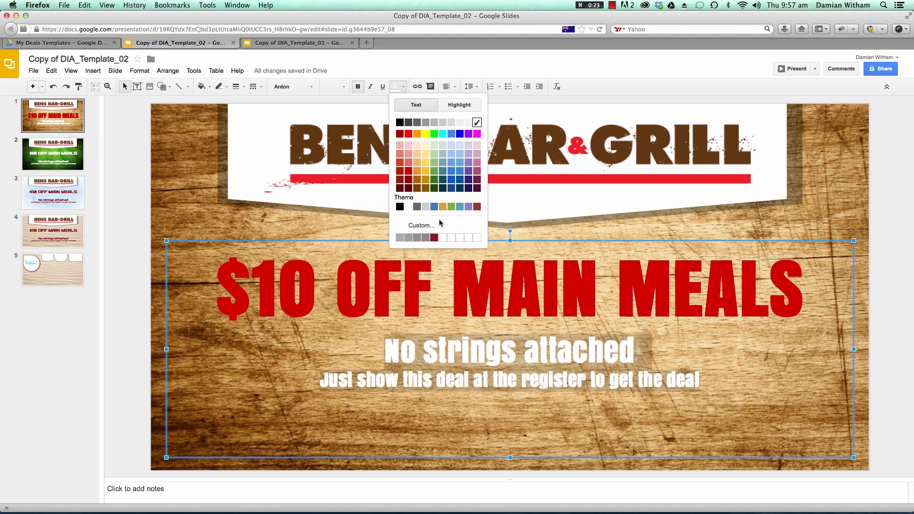
left_click(409, 188)
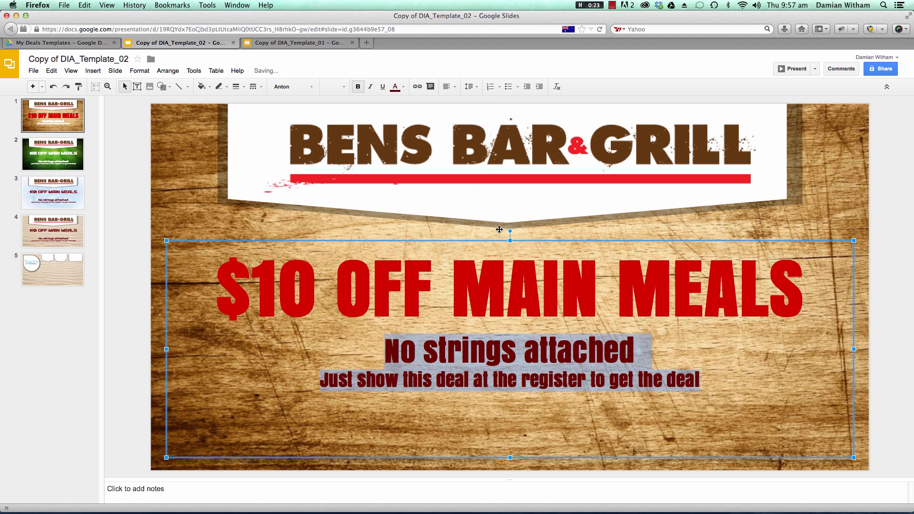
Set "No strings attached" to size 48 and the "Just show this deal" line to size 24.
left_click_drag(652, 358, 388, 339)
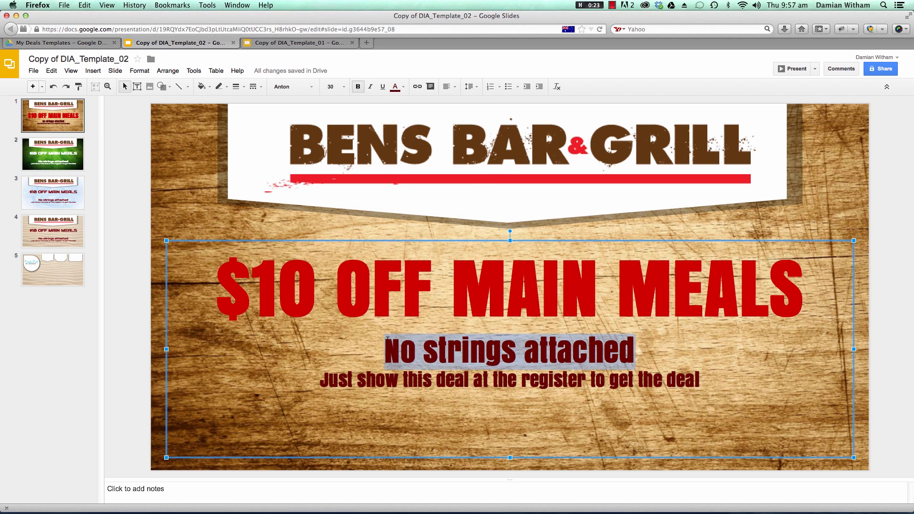
left_click(339, 86)
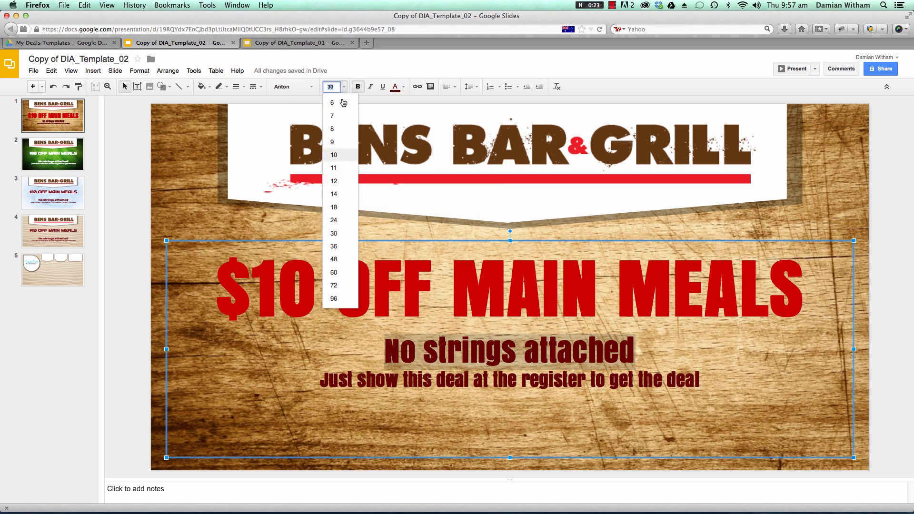
left_click(341, 261)
left_click_drag(707, 402, 320, 398)
left_click(335, 86)
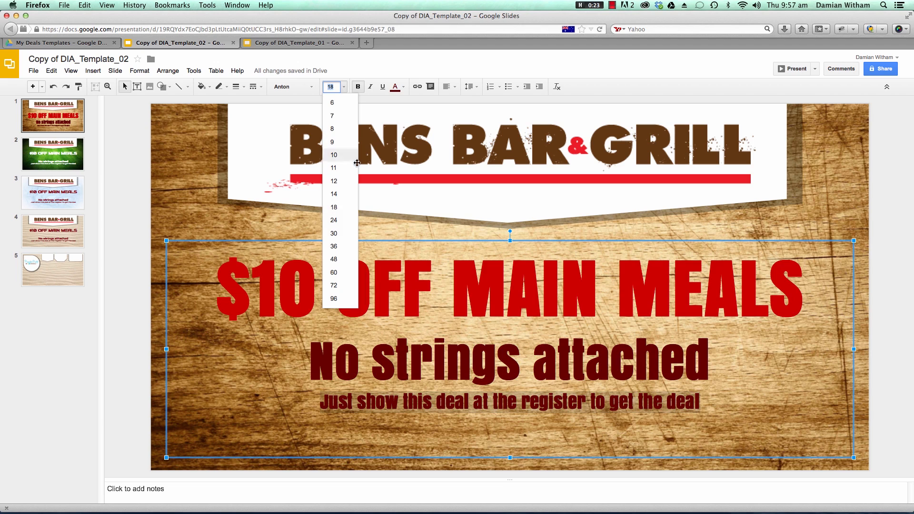
left_click(343, 221)
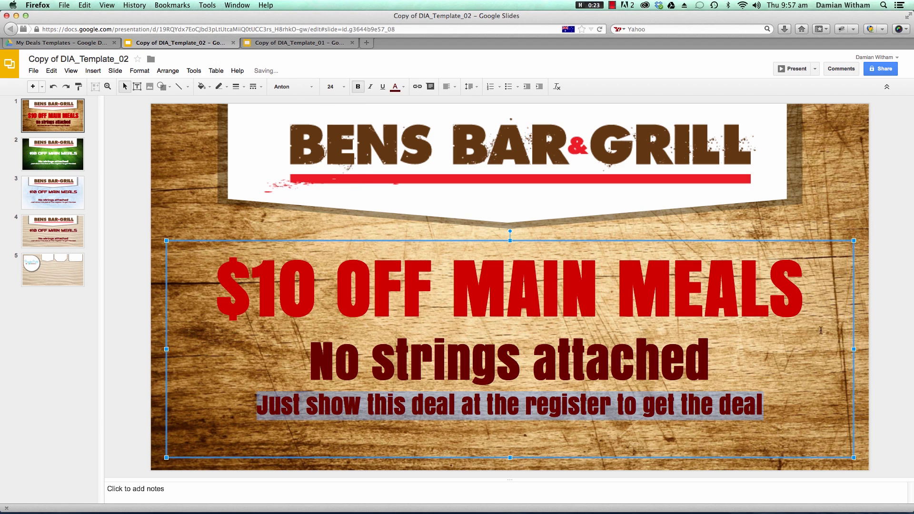
left_click(878, 243)
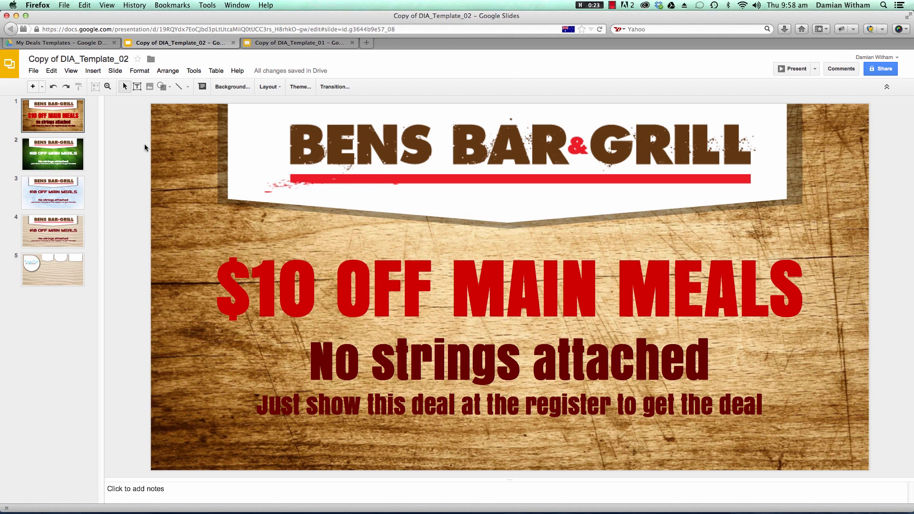
Open Copy of DIA_Template_03 from the My Deals Templates folder and inspect slide 1's text and jeans image and the slide 2 variant.
left_click(99, 44)
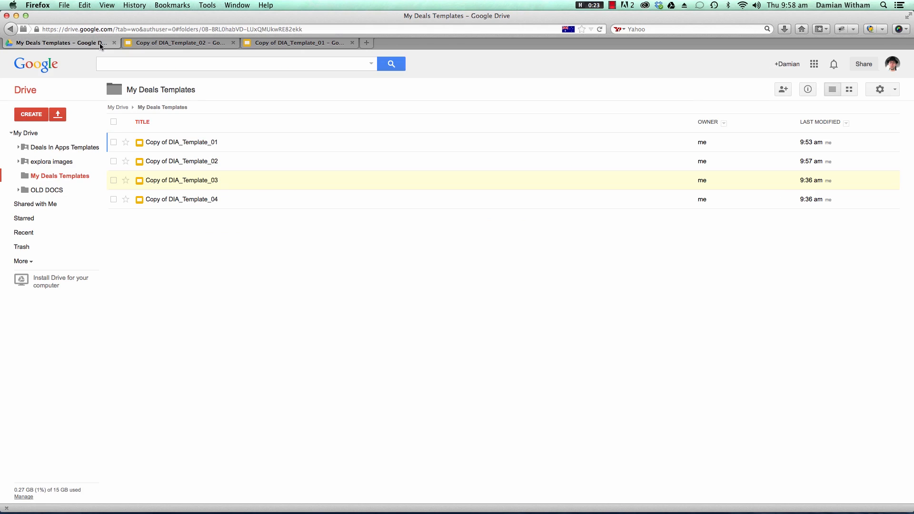
left_click(192, 180)
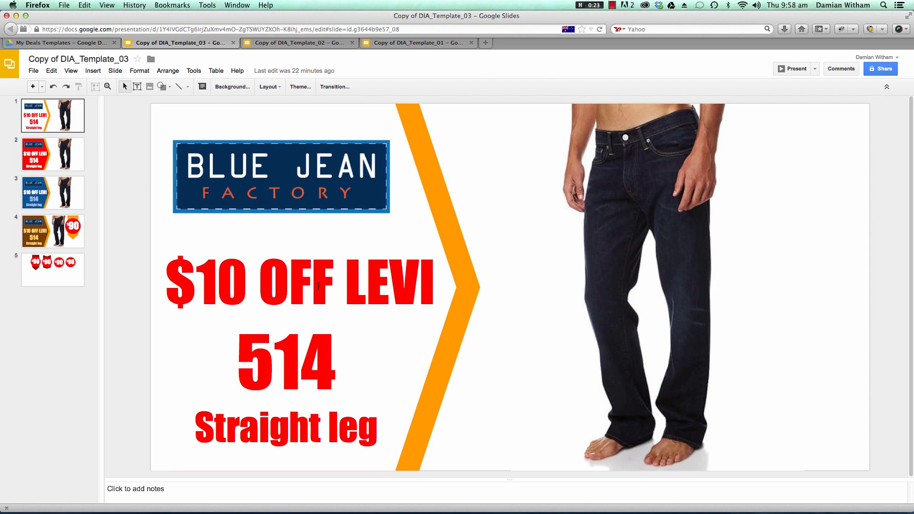
left_click(319, 285)
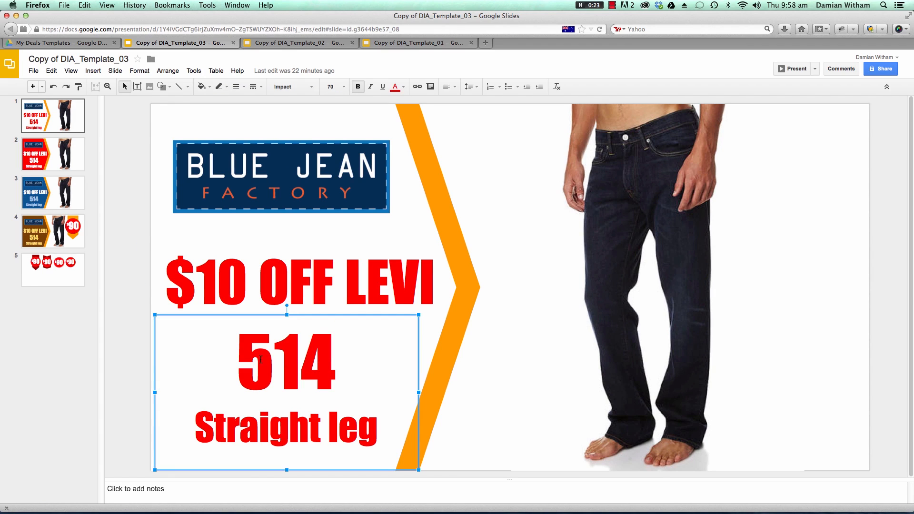
left_click(660, 154)
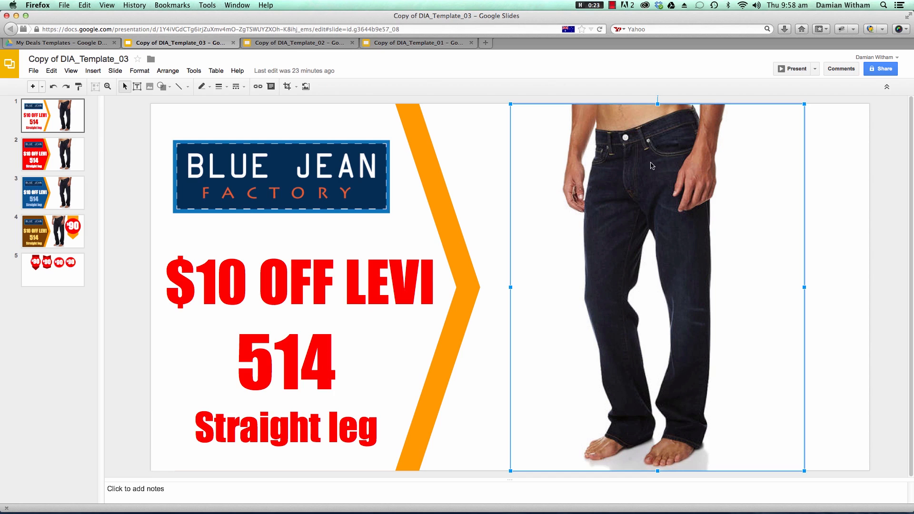
left_click(74, 157)
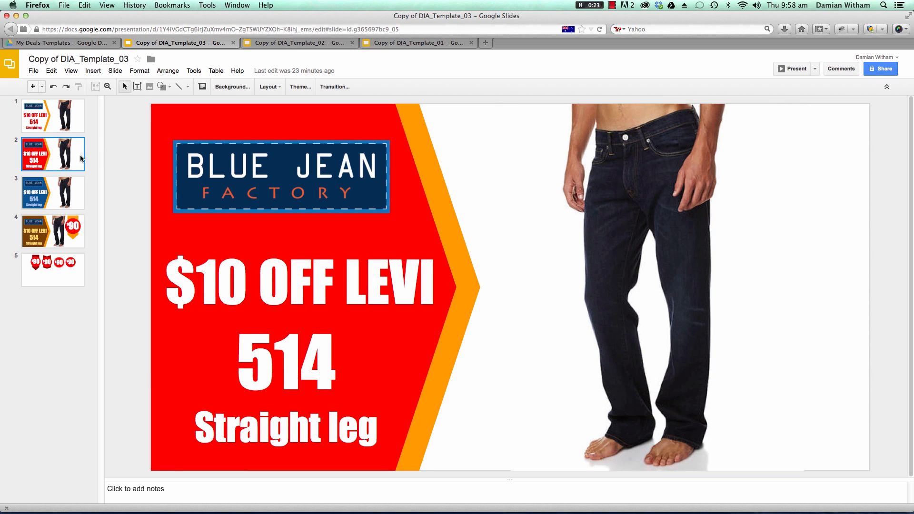
Change the fill of the dark blue arrow-shaped background on slide 3 to light blue.
left_click(61, 193)
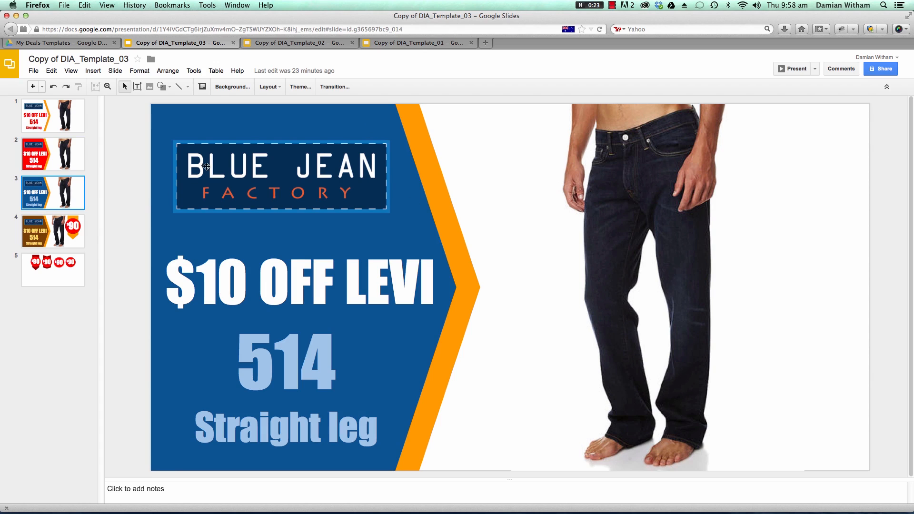
left_click(159, 200)
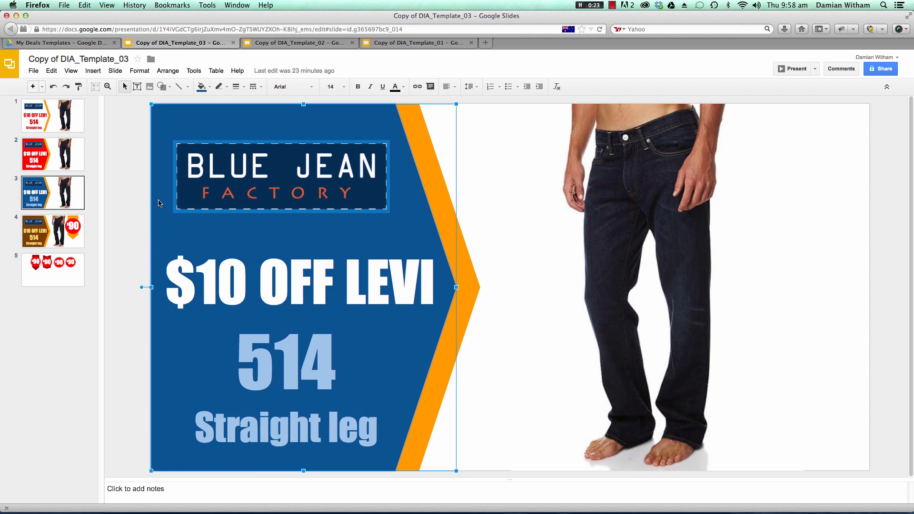
left_click(203, 87)
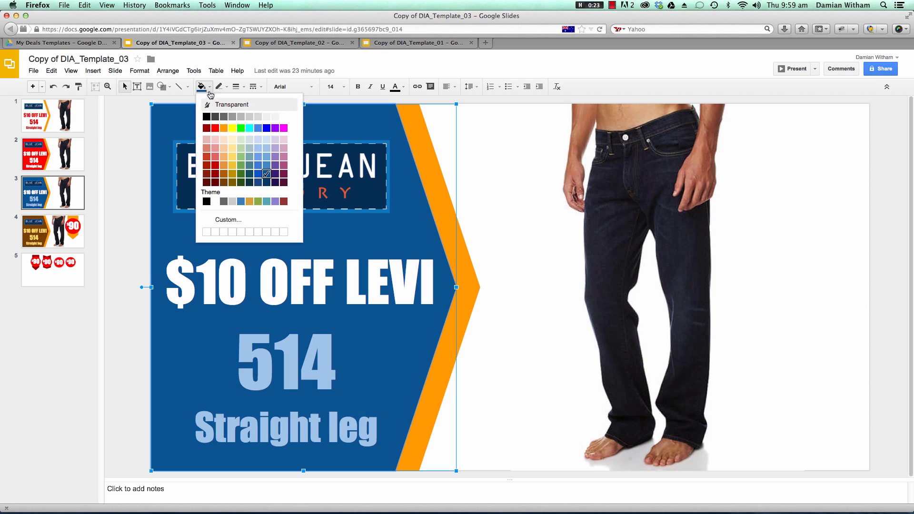
left_click(266, 156)
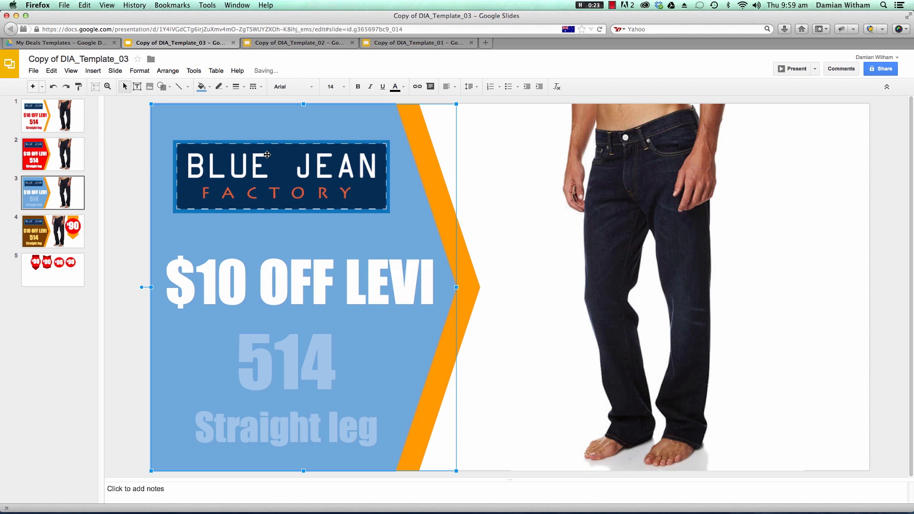
Change the fill of the orange arrow on slide 3 to dark red.
left_click(467, 261)
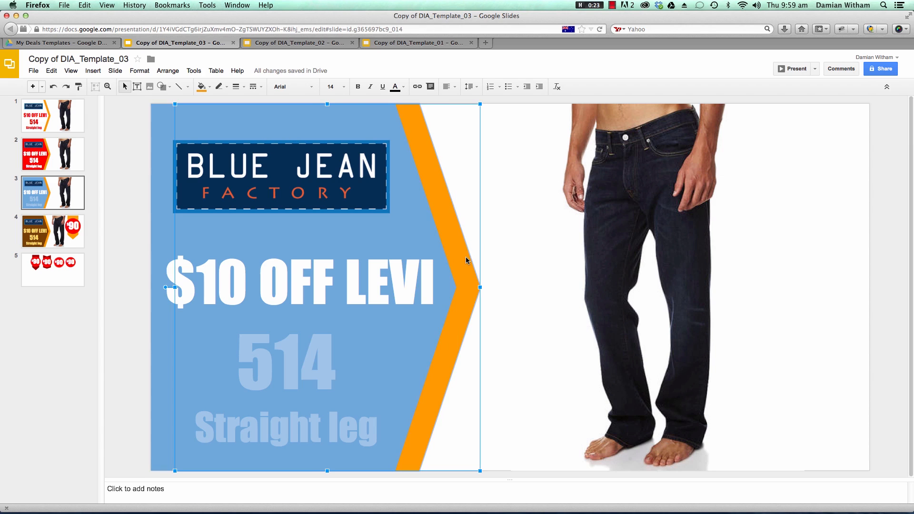
left_click(202, 86)
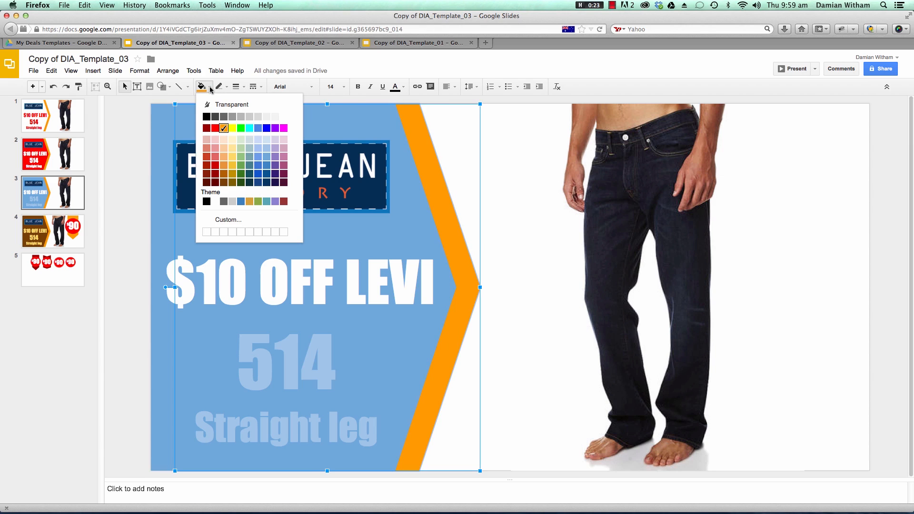
left_click(215, 165)
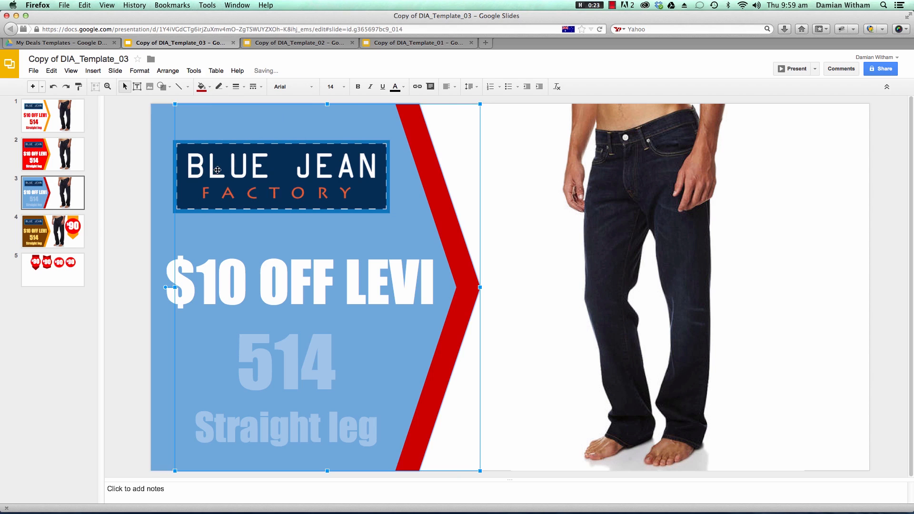
Change the text colour of "514" and "Straight leg" on slide 3 to dark blue.
left_click(312, 360)
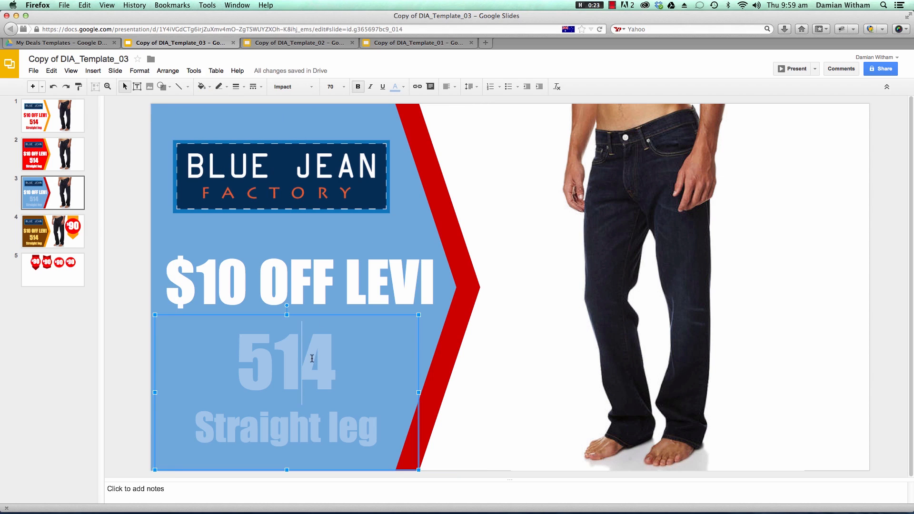
left_click_drag(356, 418, 238, 344)
left_click(404, 87)
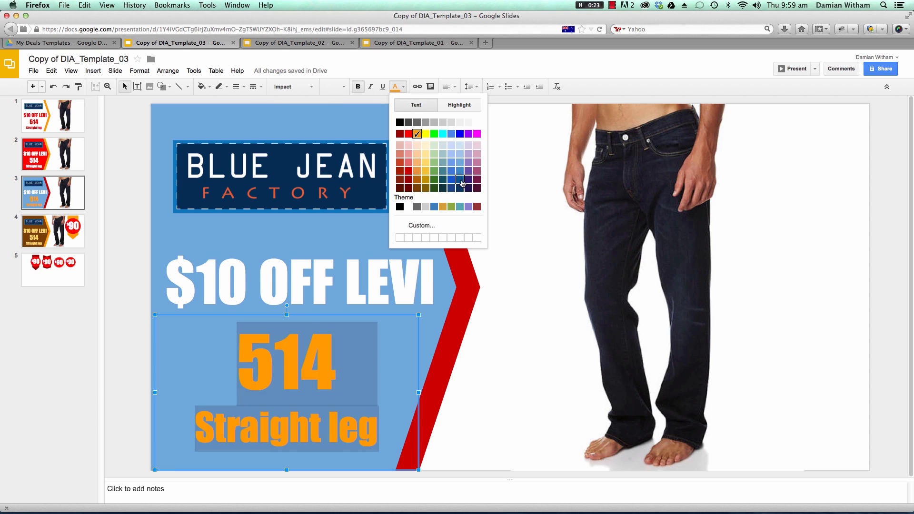
left_click(456, 189)
left_click(353, 288)
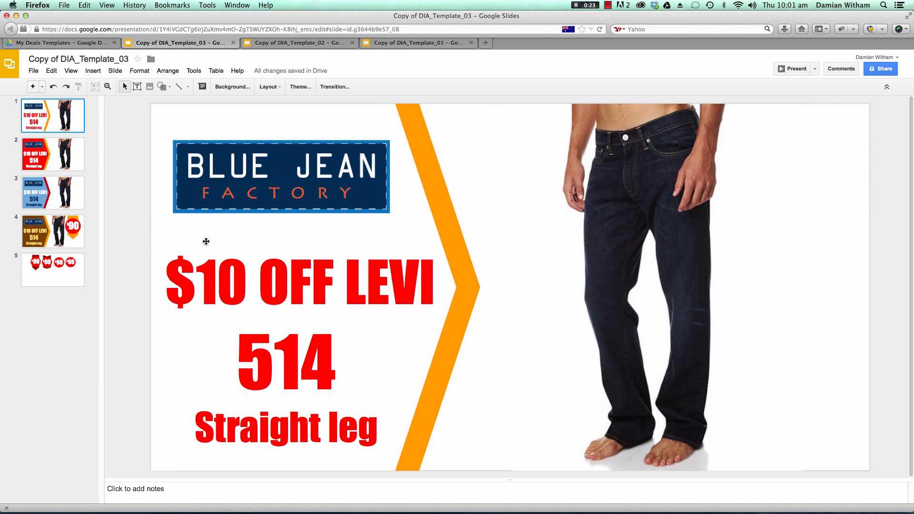
Copy the grouped $90 badge with the long pointed dark red ribbon, the first one on slide 5.
left_click(67, 283)
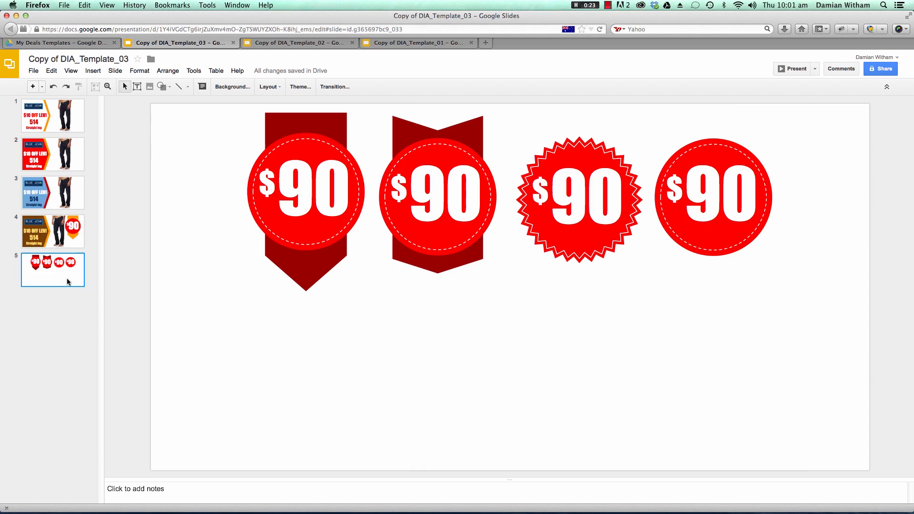
left_click(306, 278)
right_click(306, 278)
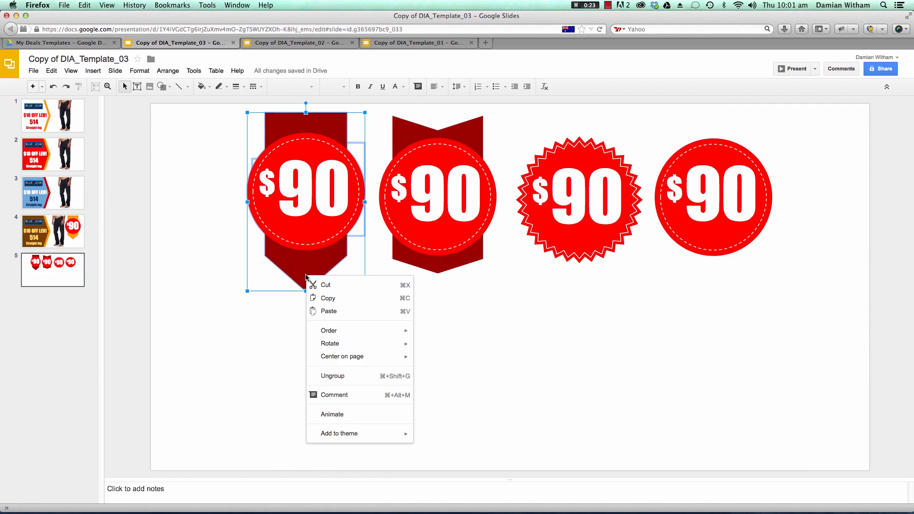
left_click(327, 298)
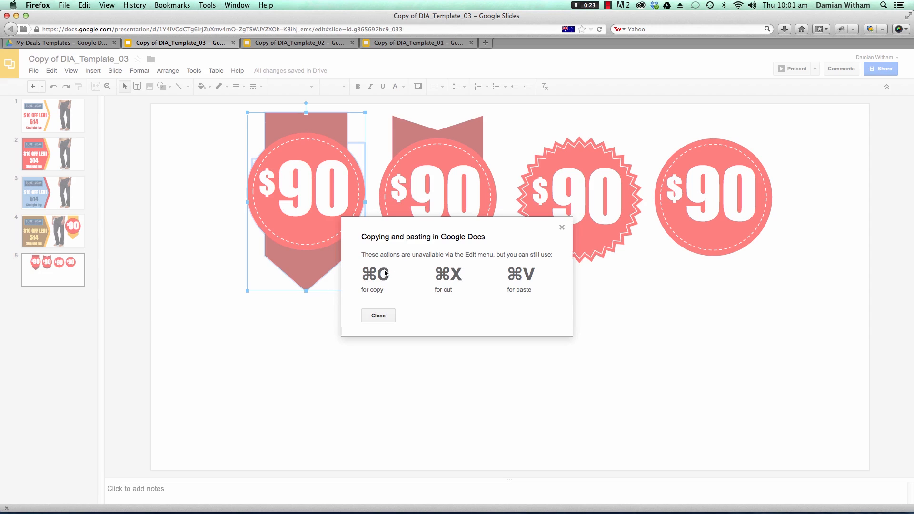
left_click(378, 316)
left_click(309, 292)
left_click(310, 279)
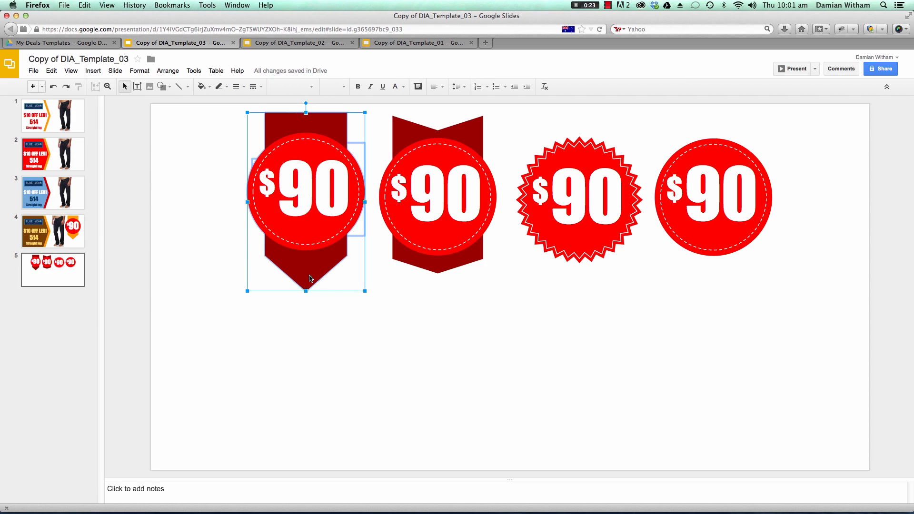
Paste the $90 ribbon badge onto slide 1, place it between the orange arrow and the jeans, and shift the jeans image right.
left_click(69, 126)
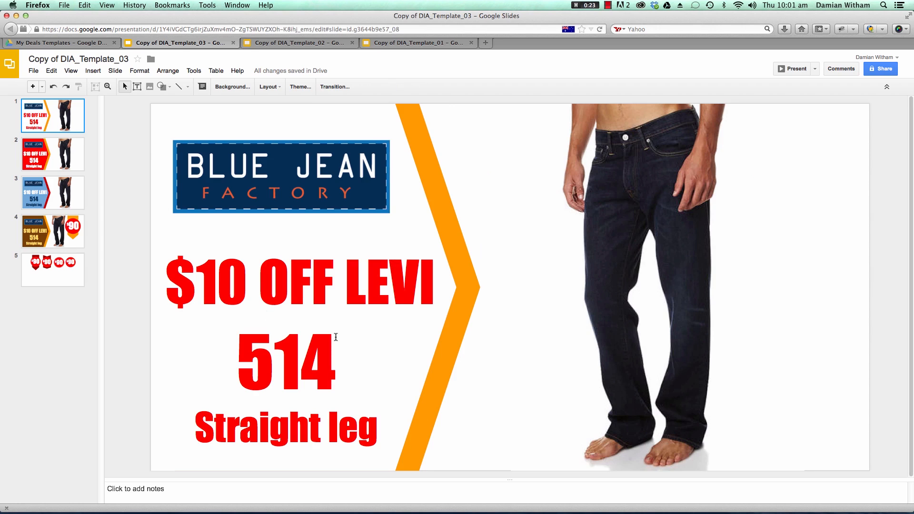
key("super+v")
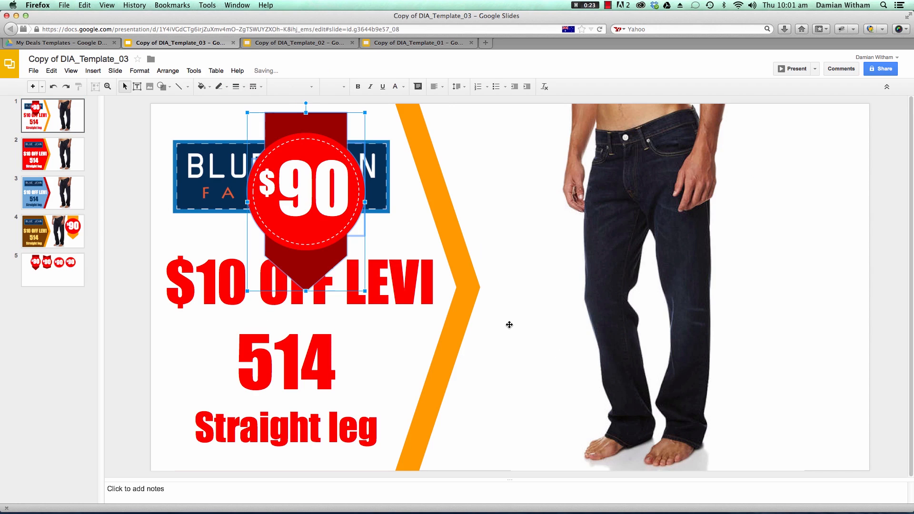
left_click_drag(305, 274, 543, 275)
left_click_drag(704, 214, 735, 217)
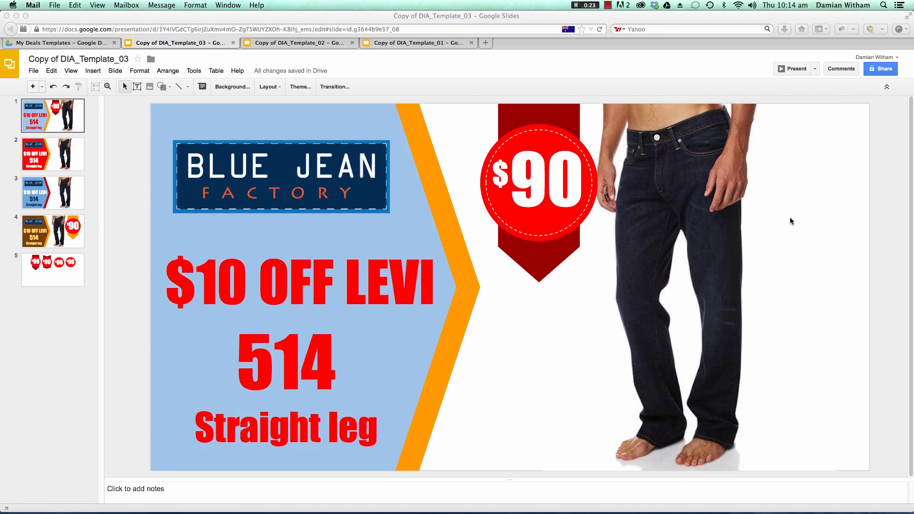
Examine the badge and background shape on slide 1 and compare the design variants on slides 1 to 4.
left_click(523, 124)
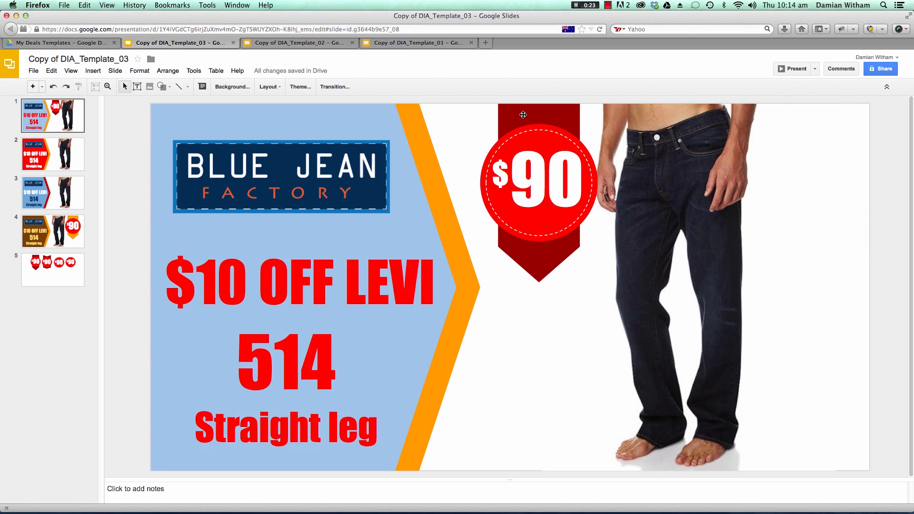
left_click(518, 115)
left_click(386, 120)
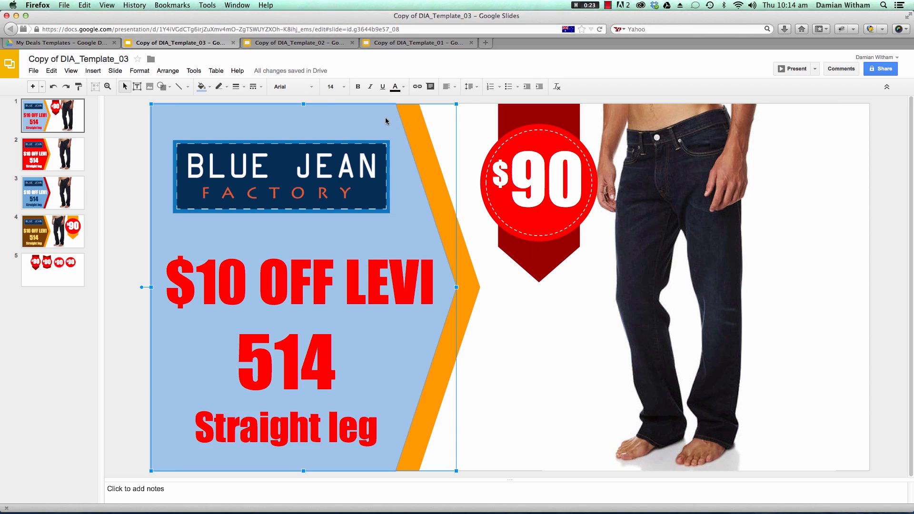
left_click(74, 162)
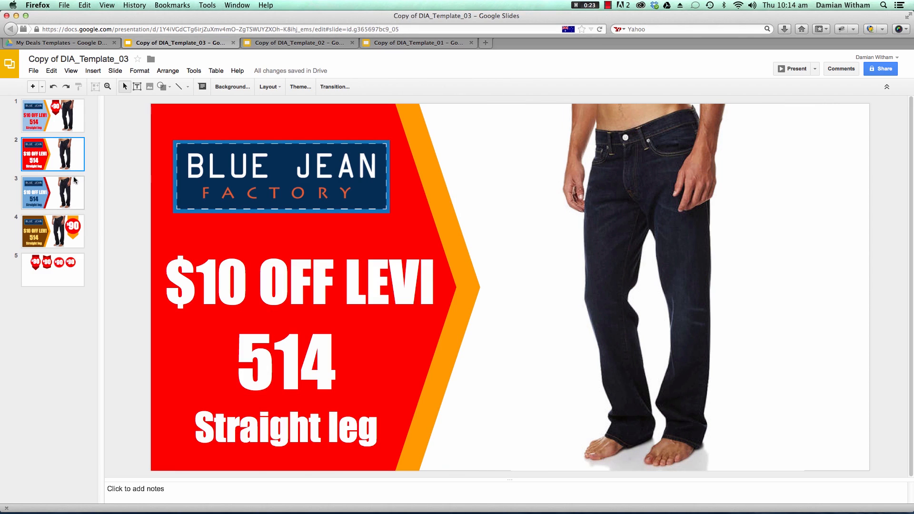
left_click(69, 200)
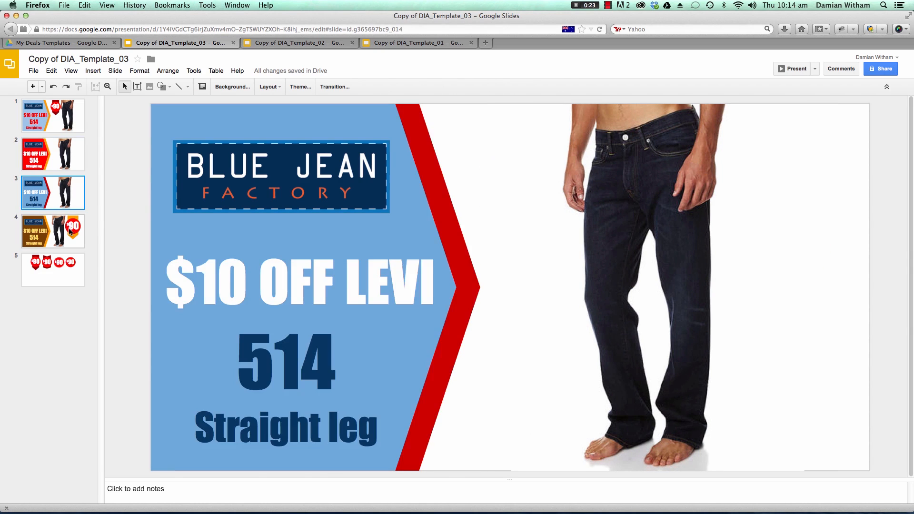
left_click(70, 232)
left_click(73, 114)
left_click(74, 149)
left_click(74, 193)
left_click(74, 163)
left_click(76, 202)
key("Up")
key("Up")
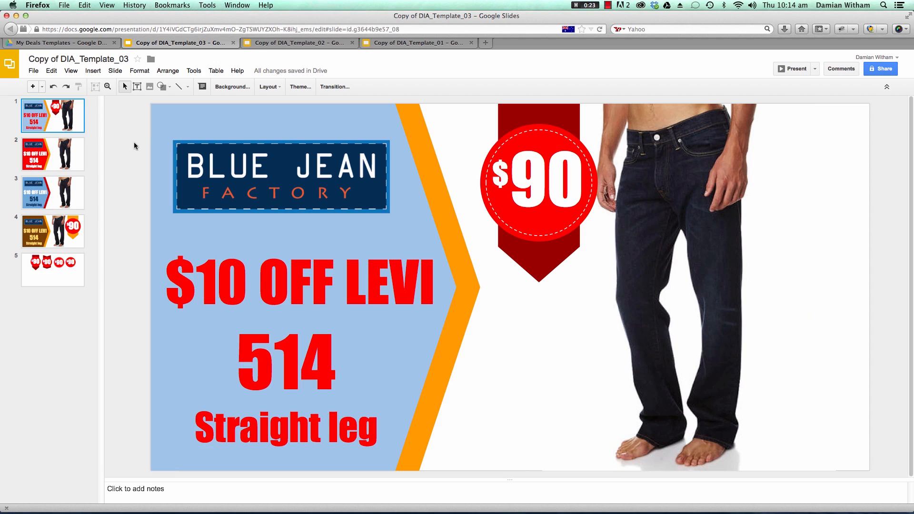